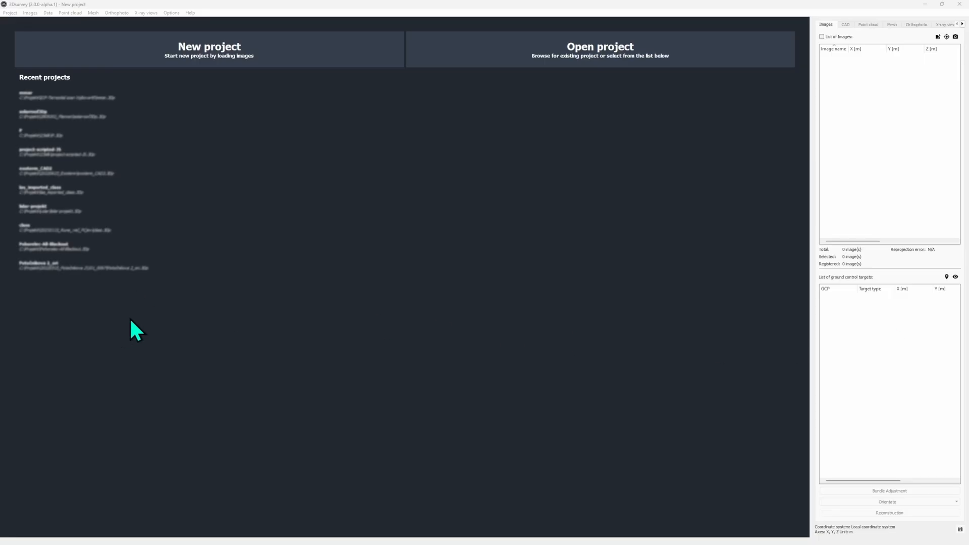
- Load the point clouds 20220504_001.las to 20220504_004.las from the Terrestial scan matching folder
{"action": "left_click", "coordinate": [69, 13]}
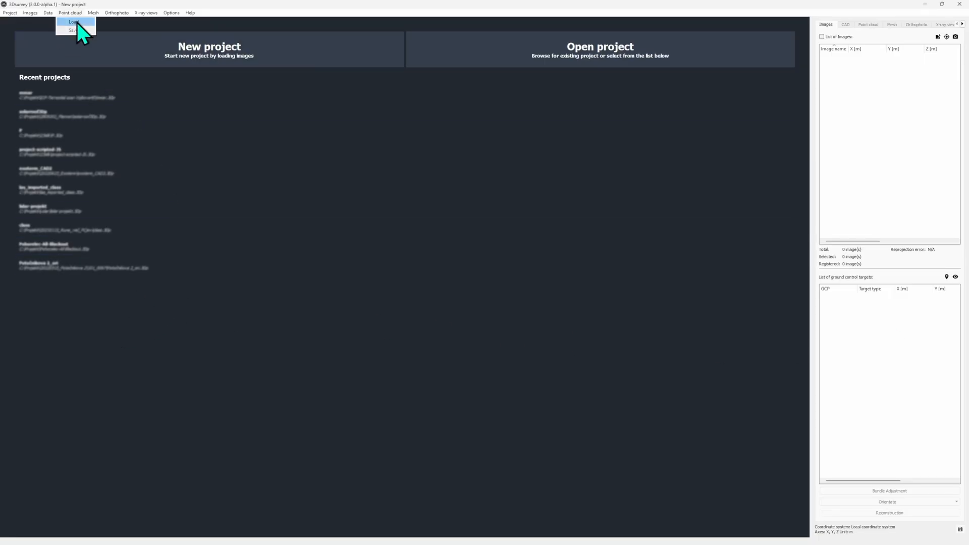
{"action": "left_click", "coordinate": [77, 27]}
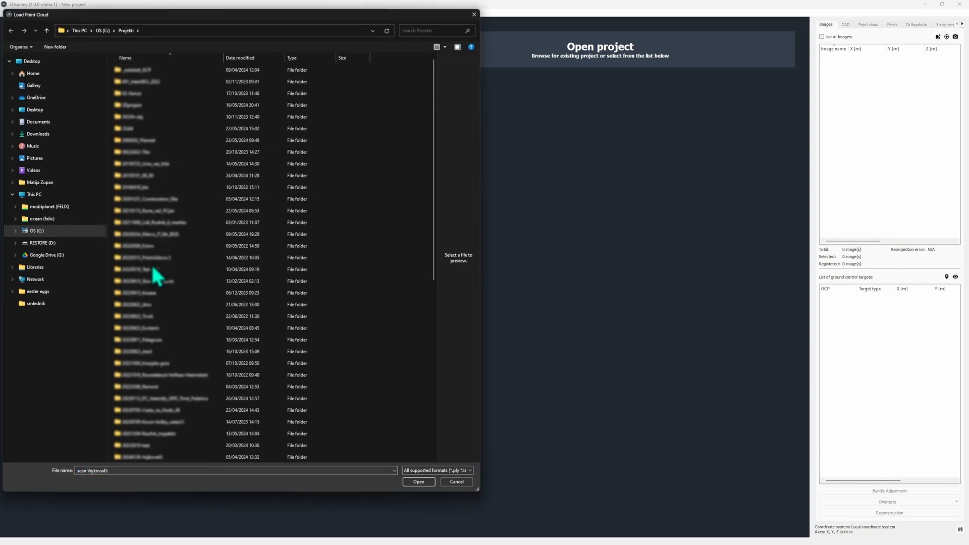
{"action": "scroll", "coordinate": [159, 269], "scroll_direction": "down", "scroll_amount": 4}
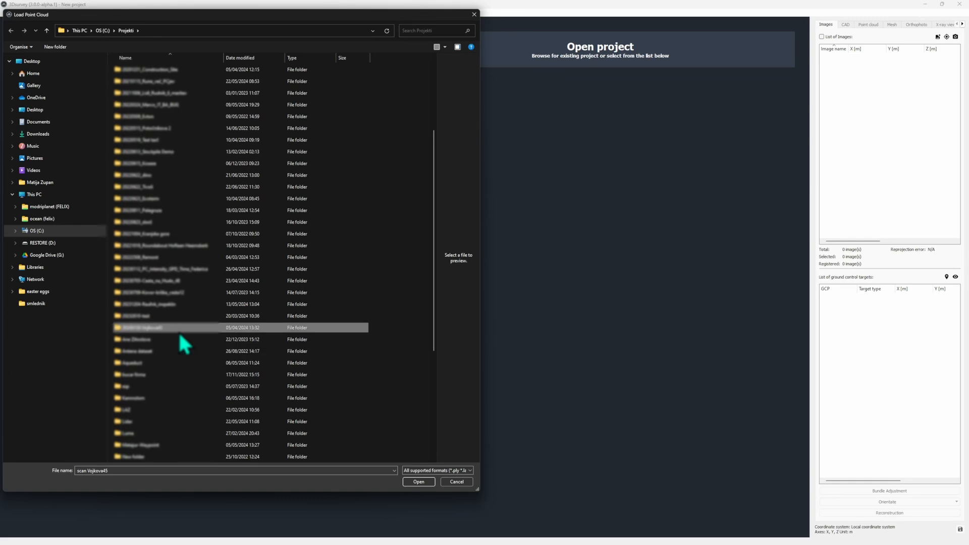
{"action": "scroll", "coordinate": [181, 334], "scroll_direction": "down", "scroll_amount": 5}
{"action": "double_click", "coordinate": [208, 377]}
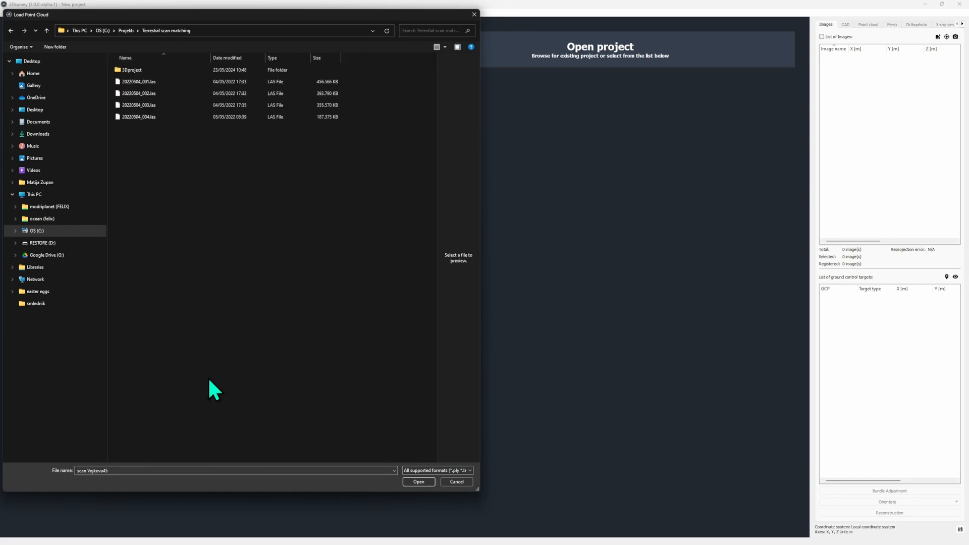
{"action": "left_click_drag", "start_coordinate": [255, 270], "coordinate": [143, 83]}
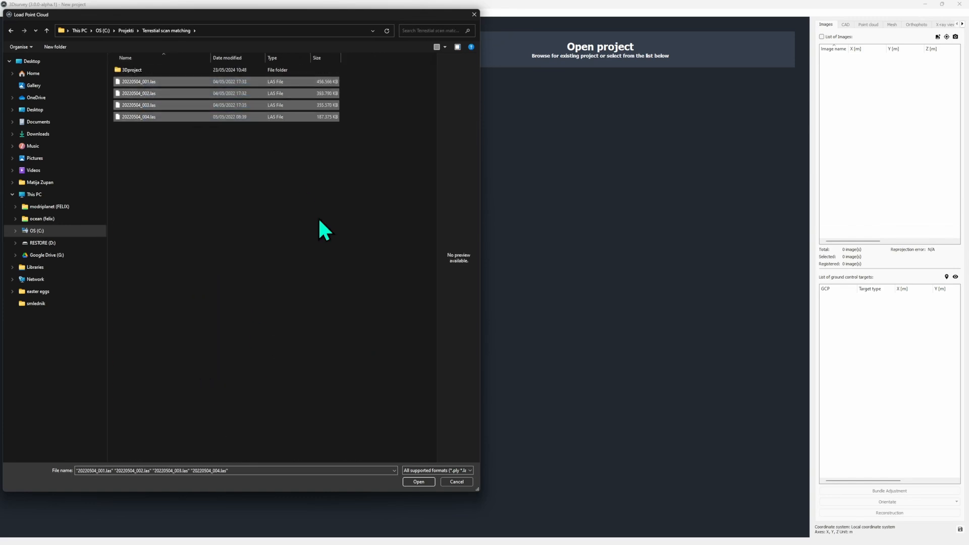
{"action": "left_click", "coordinate": [433, 482]}
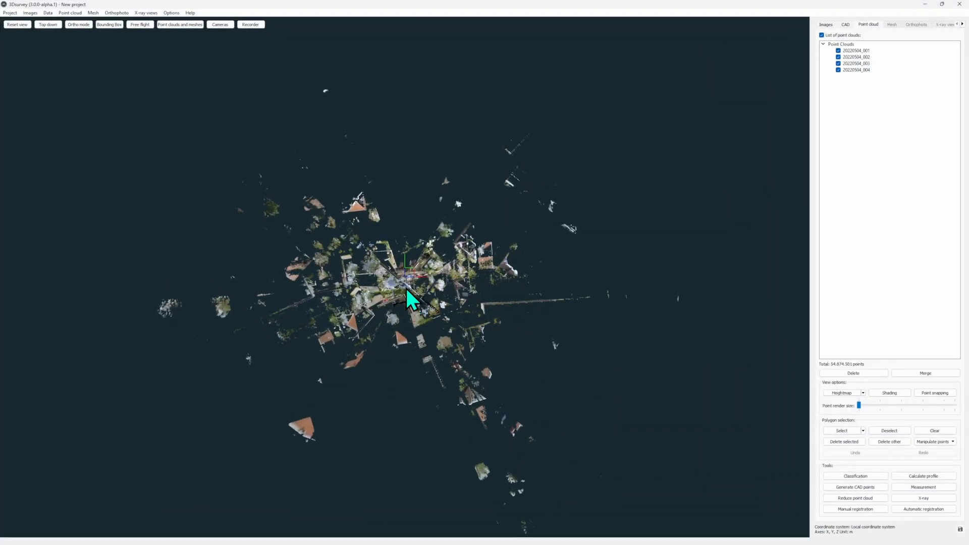
- Draw a CAD circle of about 2.47 m radius around the scanner's empty spot in the middle of the scans
{"action": "scroll", "coordinate": [410, 303], "scroll_direction": "up", "scroll_amount": 3}
{"action": "scroll", "coordinate": [410, 318], "scroll_direction": "up", "scroll_amount": 8}
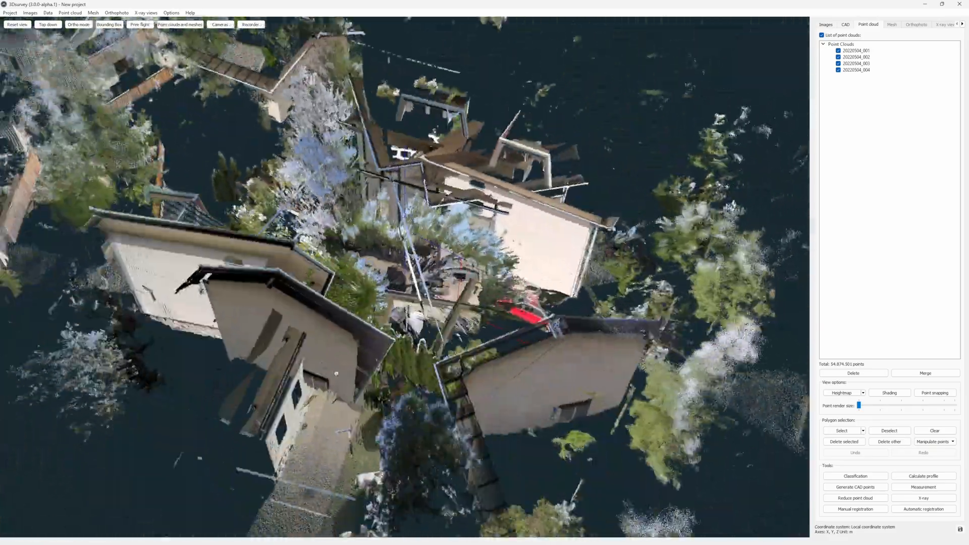
{"action": "left_click_drag", "start_coordinate": [336, 373], "coordinate": [16, 381]}
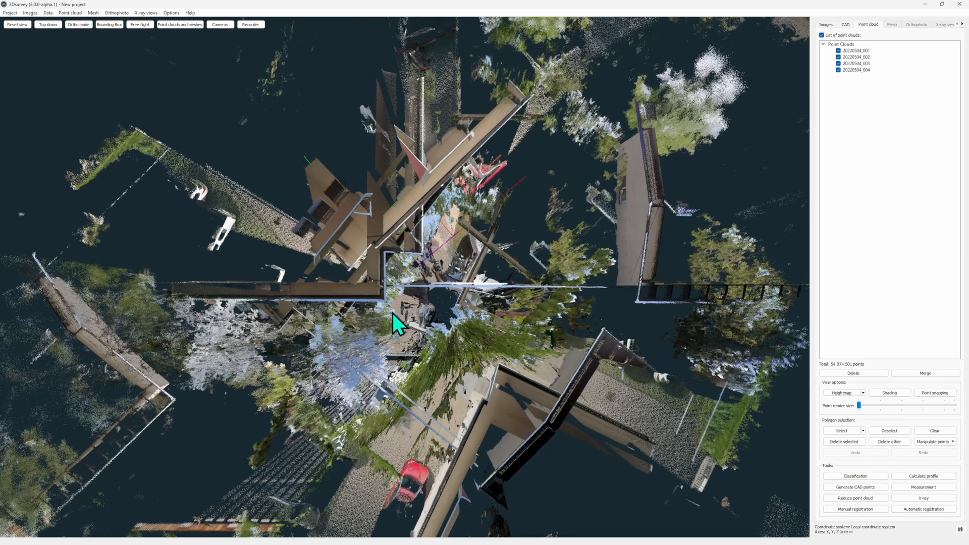
{"action": "left_click", "coordinate": [846, 25]}
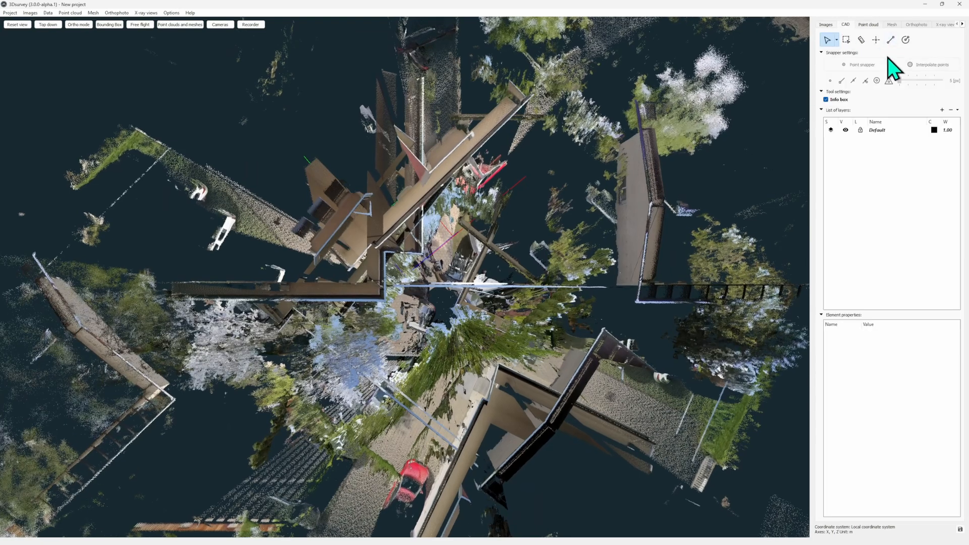
{"action": "left_click", "coordinate": [906, 40]}
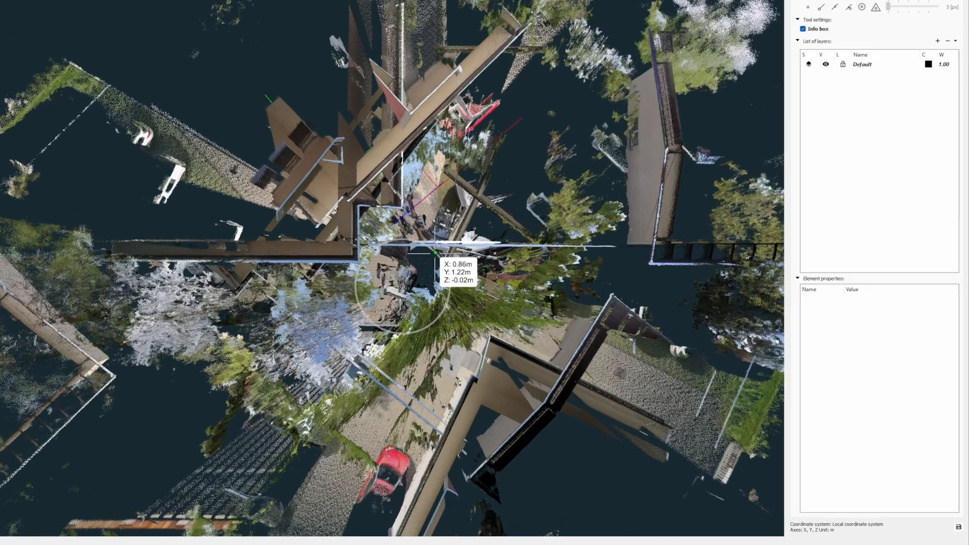
{"action": "left_click", "coordinate": [436, 253]}
- Set the circle's center X, Y and Z to 0 and its radius to 1 m
{"action": "double_click", "coordinate": [872, 345]}
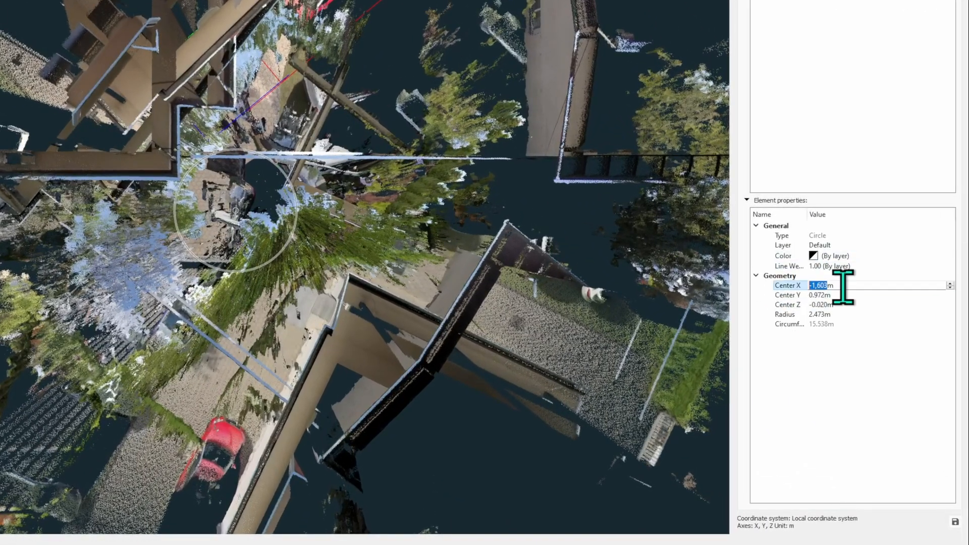
{"action": "type", "text": "0"}
{"action": "key", "text": "Return"}
{"action": "double_click", "coordinate": [835, 295]}
{"action": "type", "text": "0"}
{"action": "key", "text": "Return"}
{"action": "double_click", "coordinate": [839, 304]}
{"action": "type", "text": "0"}
{"action": "key", "text": "Return"}
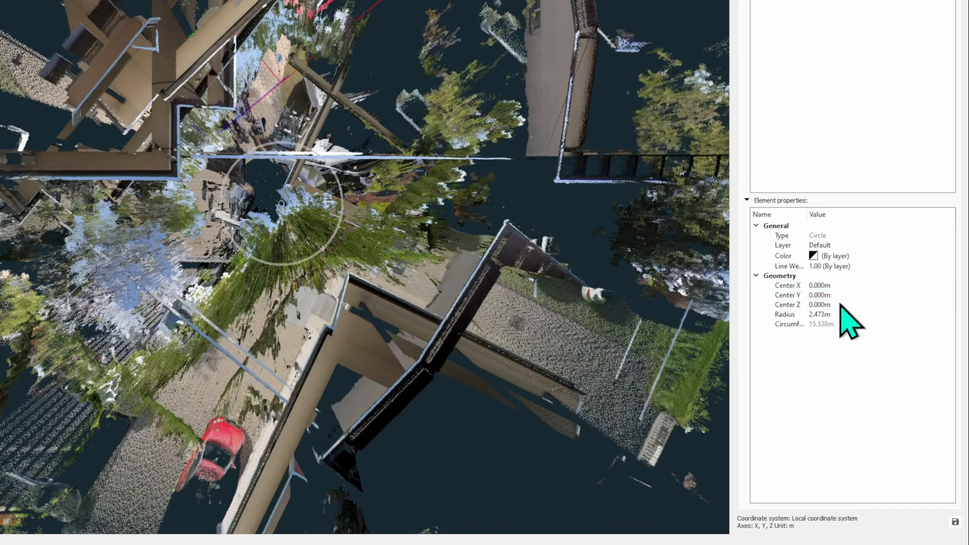
{"action": "double_click", "coordinate": [839, 315]}
{"action": "type", "text": "1"}
{"action": "key", "text": "Return"}
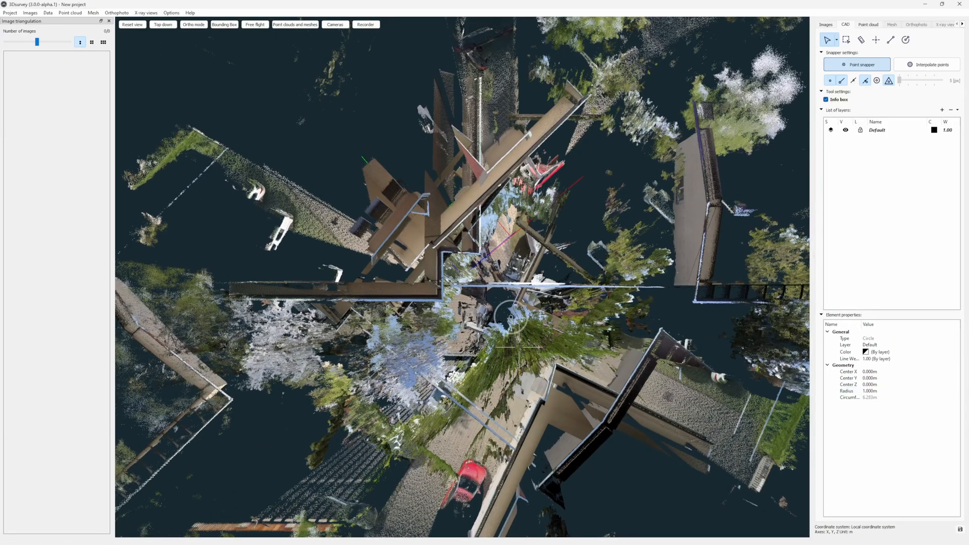
- Hide the point clouds 20220504_003 and 20220504_004, leaving 20220504_001 and 20220504_002 shown
{"action": "left_click_drag", "start_coordinate": [519, 347], "coordinate": [505, 207]}
{"action": "left_click_drag", "start_coordinate": [305, 278], "coordinate": [61, 323]}
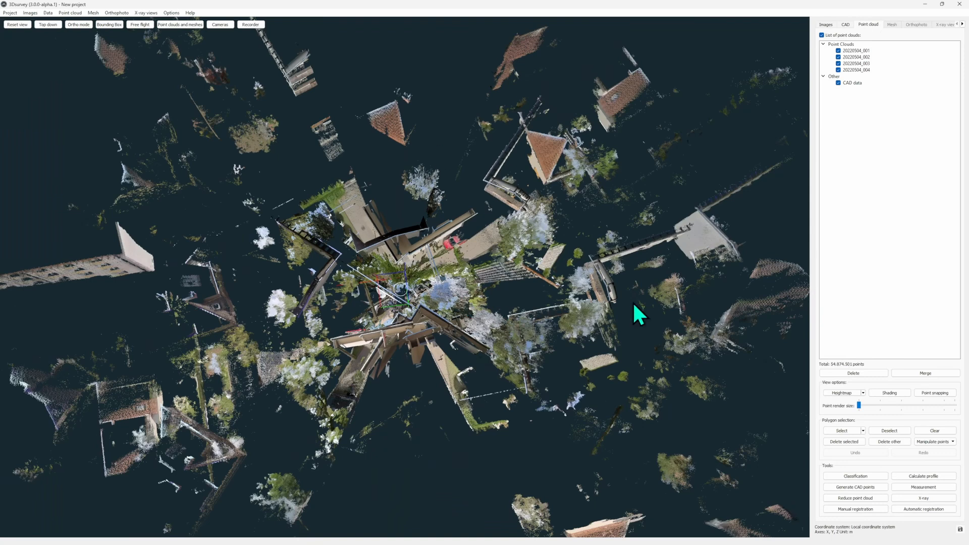
{"action": "left_click", "coordinate": [838, 63]}
{"action": "left_click", "coordinate": [838, 69]}
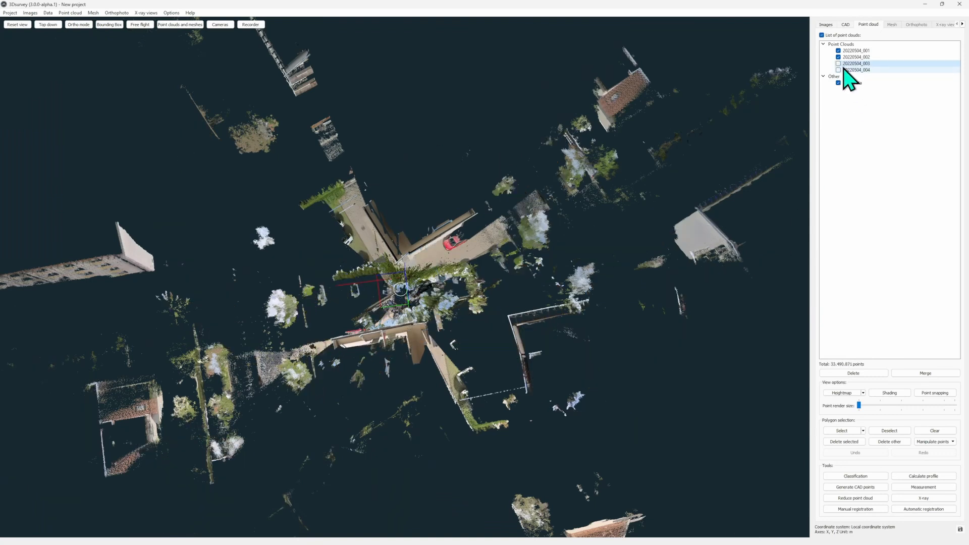
{"action": "scroll", "coordinate": [429, 313], "scroll_direction": "up", "scroll_amount": 2}
{"action": "left_click", "coordinate": [838, 57]}
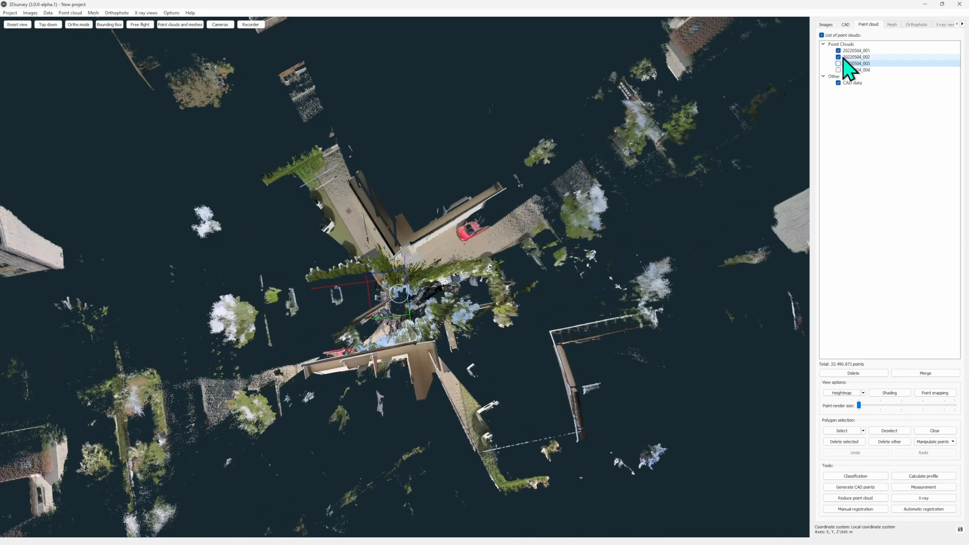
{"action": "left_click", "coordinate": [839, 57]}
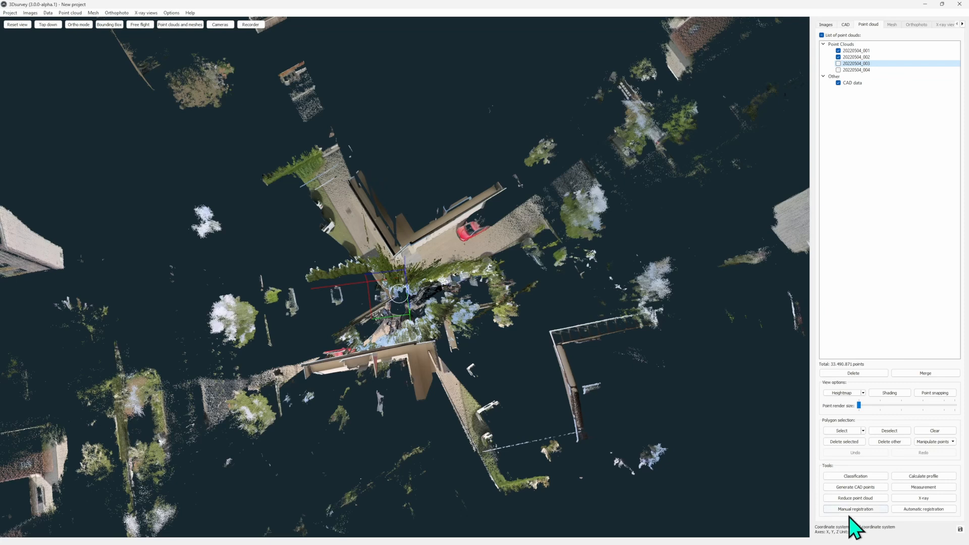
- Start manual registration and place From point 1 on the stone plinth's corner beside the entrance stairs, about X 0.02, Y 6.81, Z -0.56 m
{"action": "left_click", "coordinate": [884, 511]}
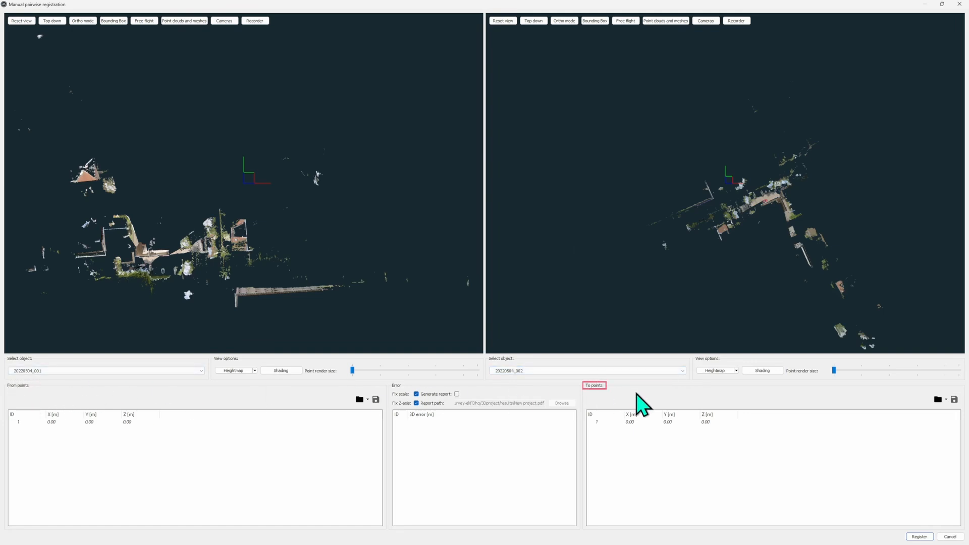
{"action": "scroll", "coordinate": [148, 283], "scroll_direction": "up", "scroll_amount": 4}
{"action": "left_click_drag", "start_coordinate": [126, 305], "coordinate": [274, 207]}
{"action": "right_click_drag", "start_coordinate": [291, 190], "coordinate": [298, 190]}
{"action": "scroll", "coordinate": [246, 192], "scroll_direction": "up", "scroll_amount": 8}
{"action": "right_click_drag", "start_coordinate": [238, 198], "coordinate": [137, 170]}
{"action": "scroll", "coordinate": [256, 173], "scroll_direction": "up", "scroll_amount": 2}
{"action": "right_click_drag", "start_coordinate": [246, 182], "coordinate": [272, 167]}
{"action": "scroll", "coordinate": [265, 165], "scroll_direction": "up", "scroll_amount": 2}
{"action": "scroll", "coordinate": [273, 167], "scroll_direction": "down", "scroll_amount": 2}
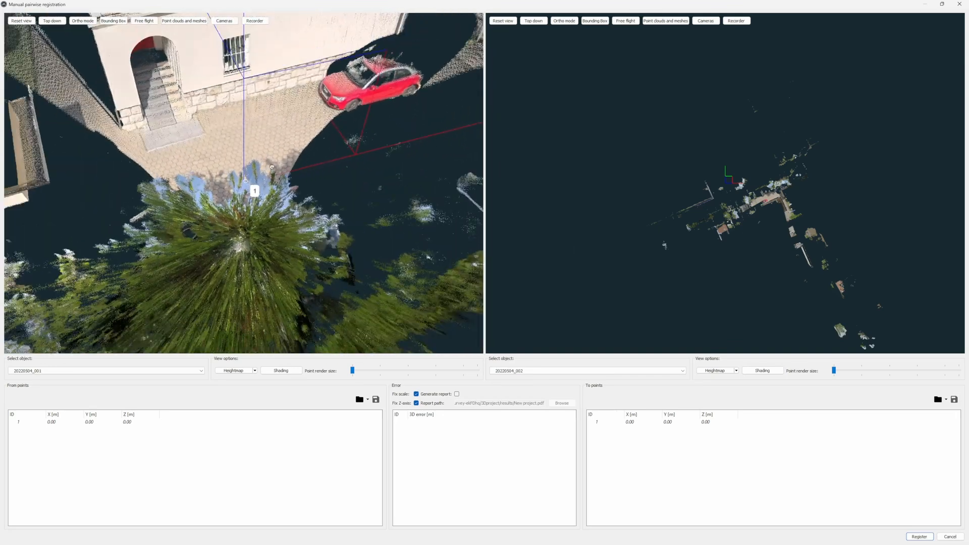
{"action": "scroll", "coordinate": [772, 178], "scroll_direction": "up", "scroll_amount": 6}
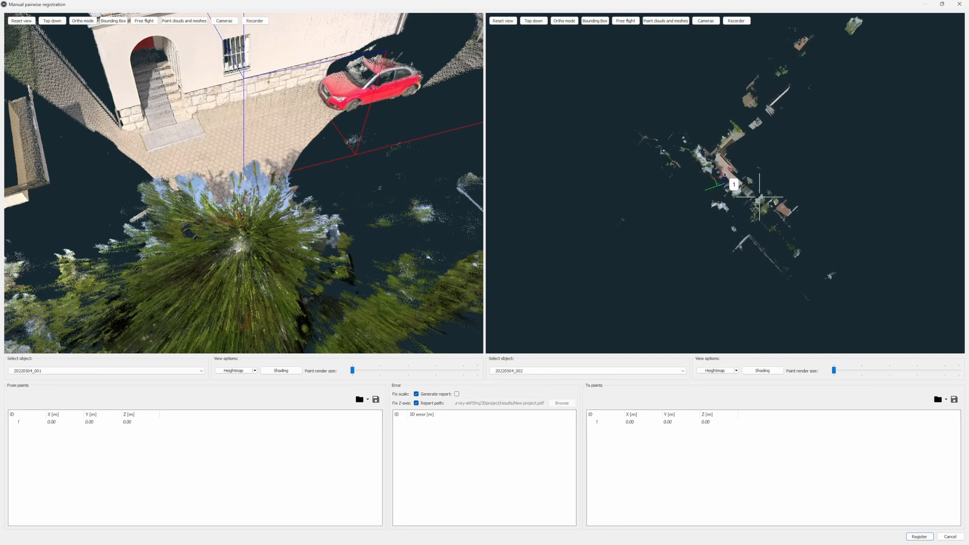
{"action": "right_click_drag", "start_coordinate": [772, 177], "coordinate": [823, 176]}
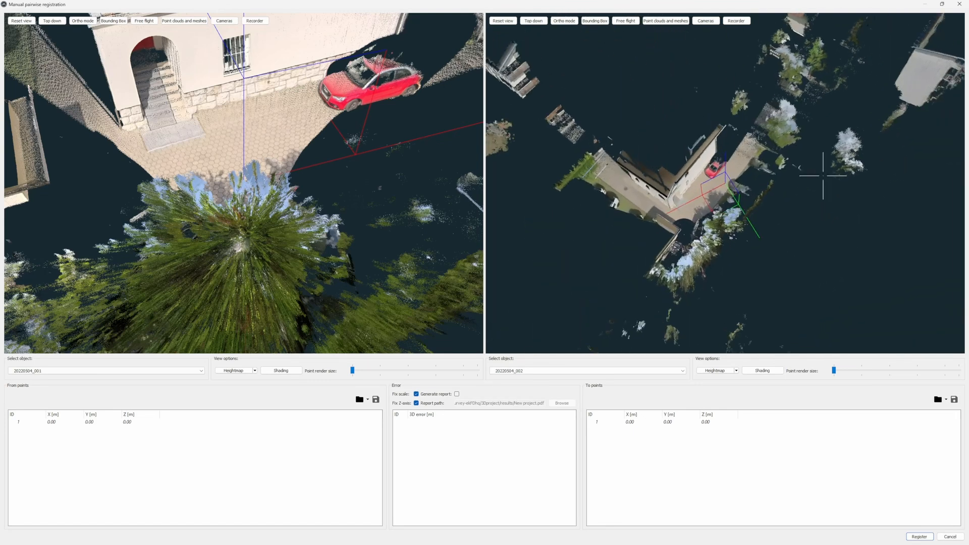
{"action": "scroll", "coordinate": [726, 183], "scroll_direction": "up", "scroll_amount": 8}
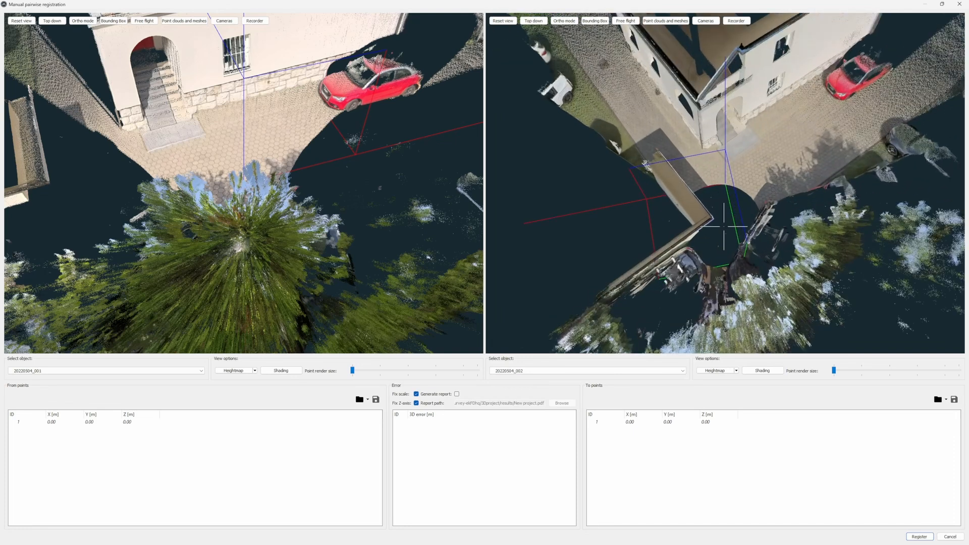
{"action": "scroll", "coordinate": [738, 168], "scroll_direction": "up", "scroll_amount": 3}
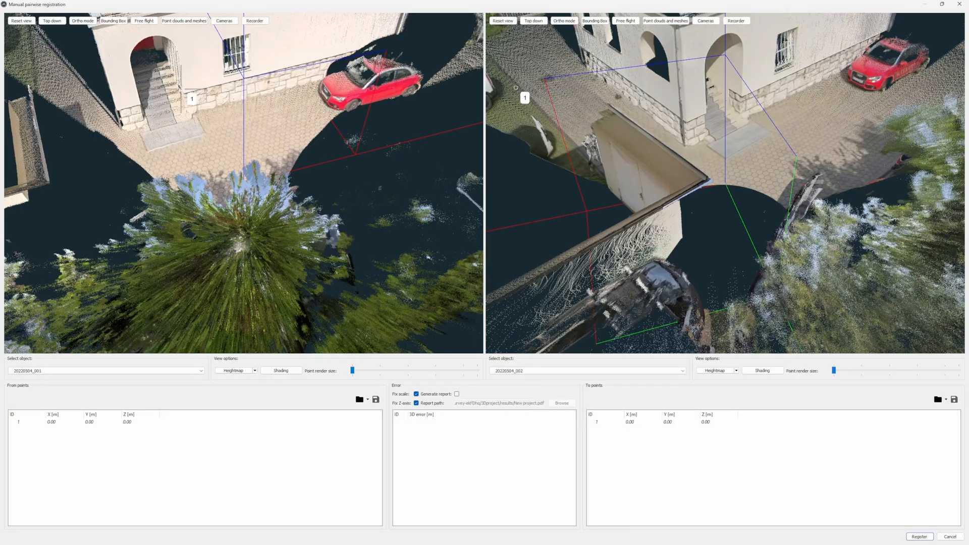
{"action": "scroll", "coordinate": [182, 91], "scroll_direction": "up", "scroll_amount": 10}
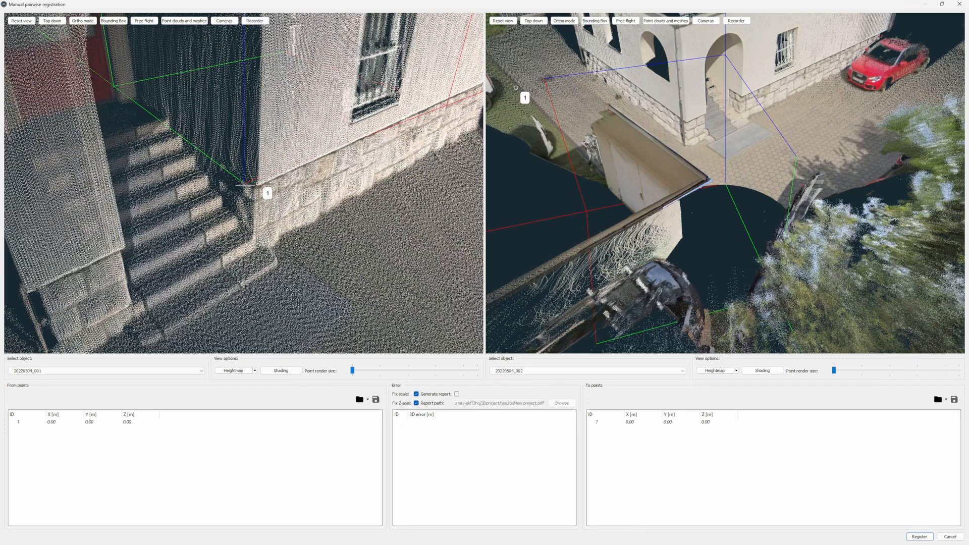
{"action": "left_click", "coordinate": [259, 184]}
- Place the matching To point 1 on the same plinth corner in 20220504_002, about X -2.24, Y -4.89, Z -0.58 m
{"action": "left_click_drag", "start_coordinate": [772, 157], "coordinate": [721, 223]}
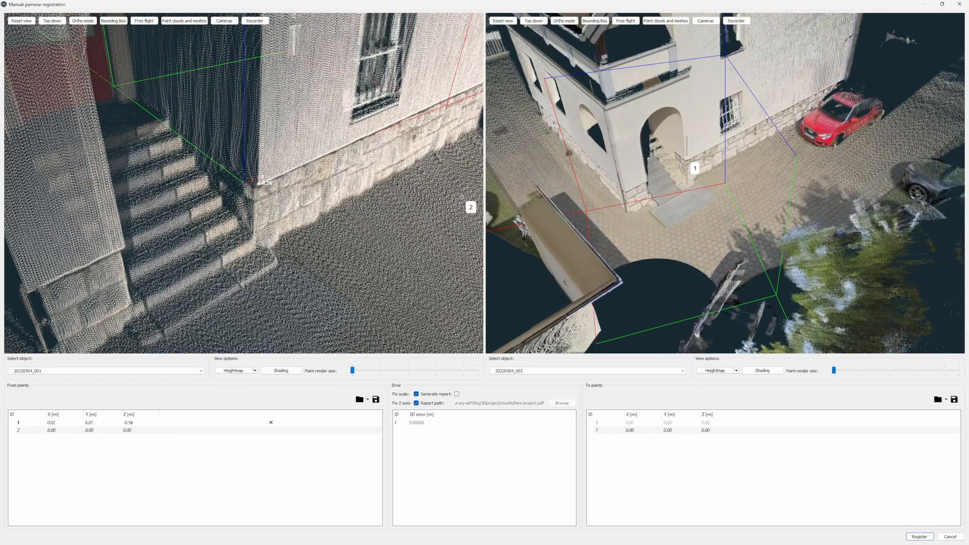
{"action": "scroll", "coordinate": [687, 161], "scroll_direction": "up", "scroll_amount": 6}
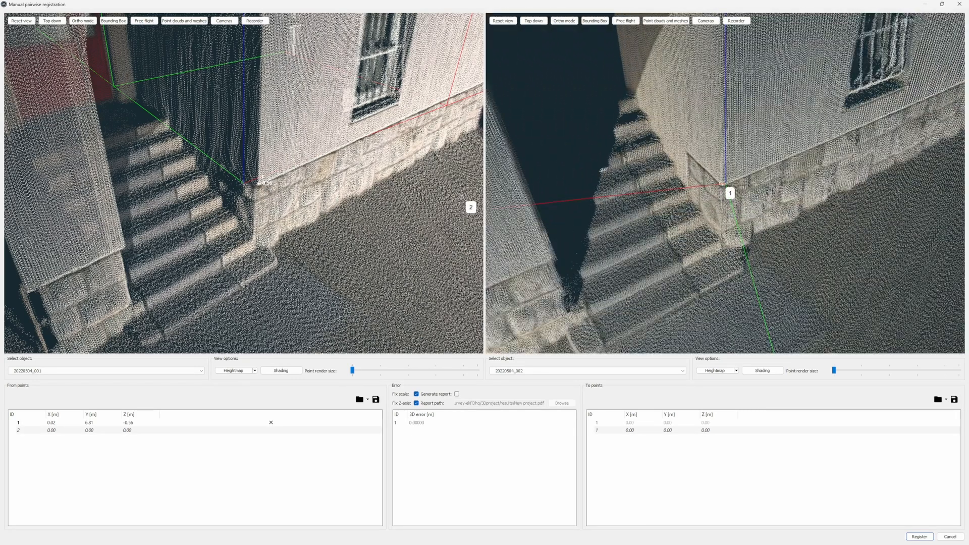
{"action": "scroll", "coordinate": [837, 241], "scroll_direction": "down", "scroll_amount": 8}
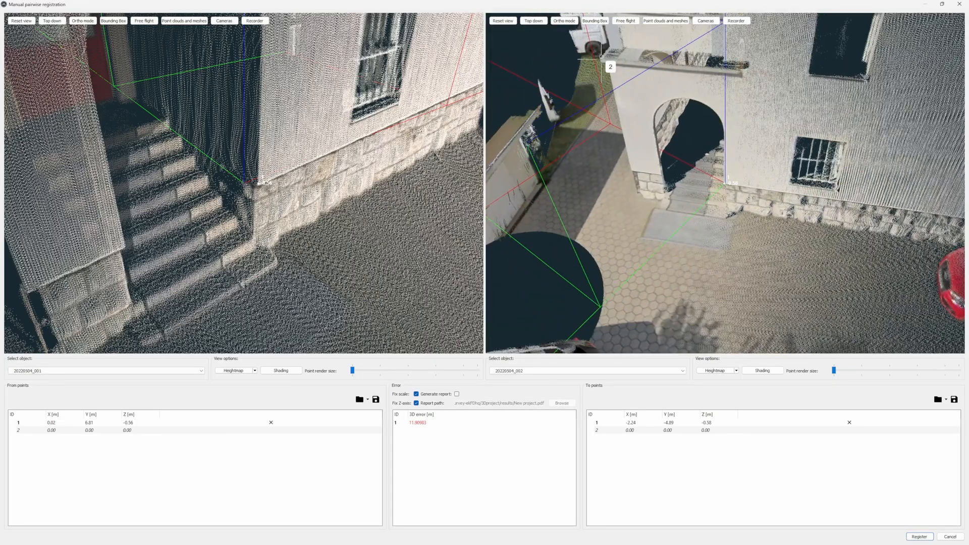
- In 20220504_002, enlarge the rendered points and place To point 2 on the outer balcony ledge corner, about X -0.08, Y -3.78, Z 2.44 m
{"action": "double_click", "coordinate": [602, 62]}
{"action": "left_click_drag", "start_coordinate": [719, 173], "coordinate": [668, 181]}
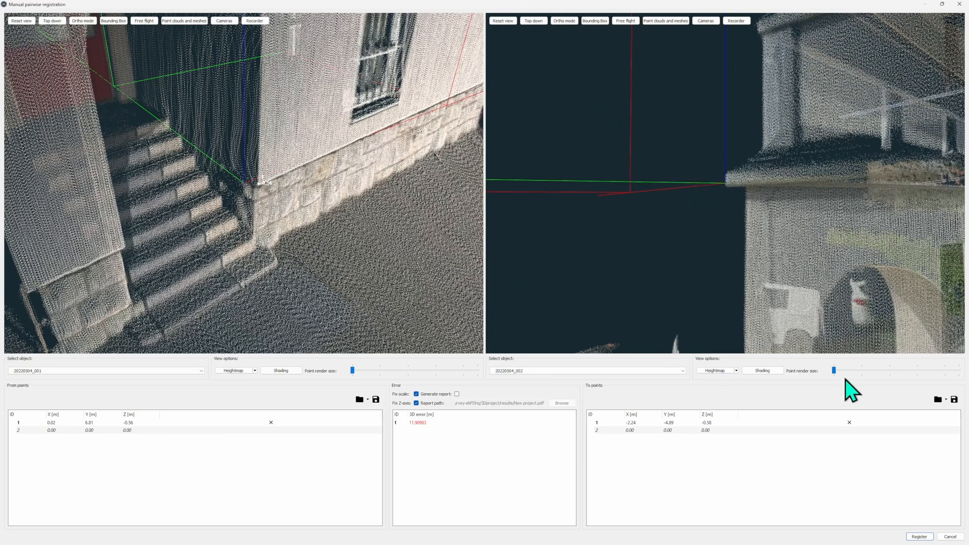
{"action": "left_click_drag", "start_coordinate": [834, 371], "coordinate": [856, 372]}
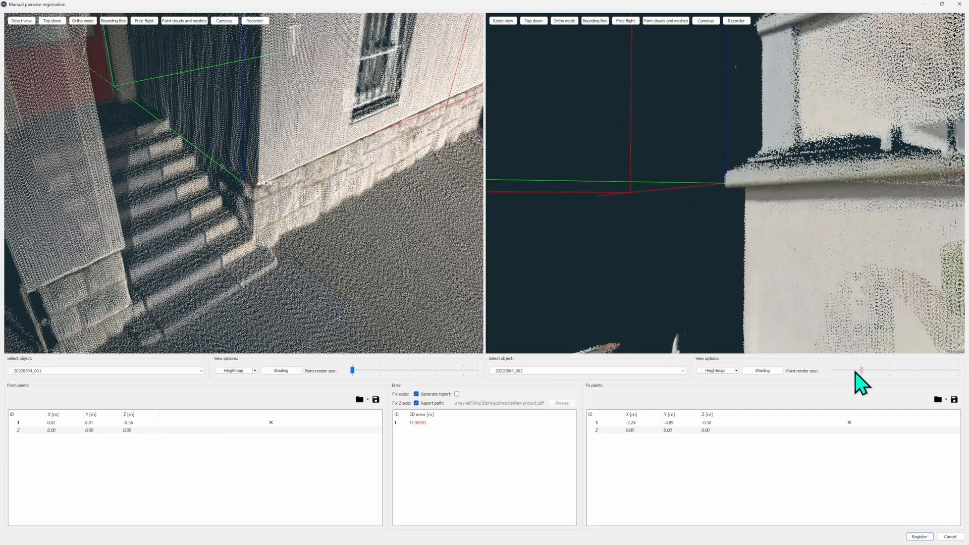
{"action": "left_click", "coordinate": [726, 186]}
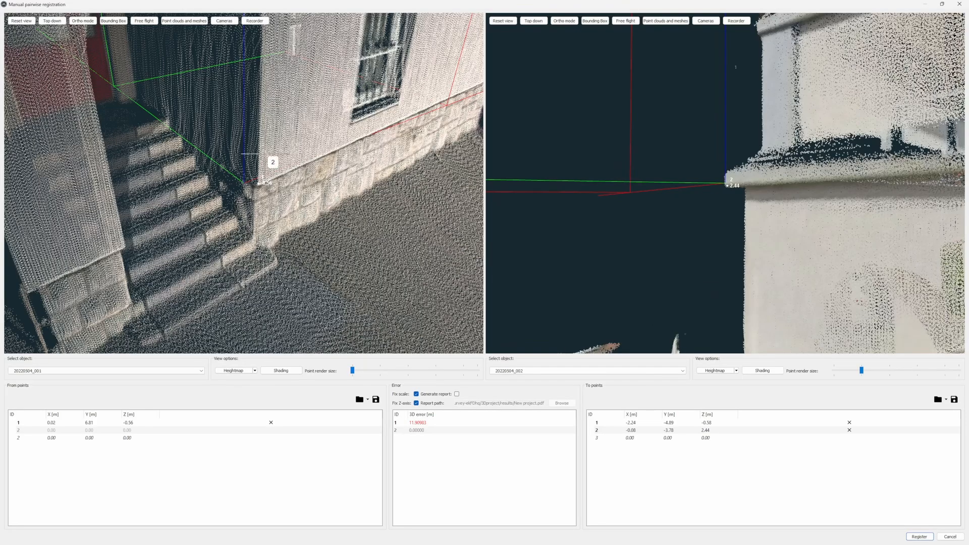
- In 20220504_001, enlarge the rendered points and place From point 2 on the same ledge corner, about X -2.40, Y 6.53, Z 2.45 m
{"action": "scroll", "coordinate": [260, 154], "scroll_direction": "down", "scroll_amount": 5}
{"action": "left_click_drag", "start_coordinate": [259, 154], "coordinate": [108, 47]}
{"action": "right_click_drag", "start_coordinate": [108, 47], "coordinate": [118, 139]}
{"action": "left_click_drag", "start_coordinate": [119, 146], "coordinate": [143, 219]}
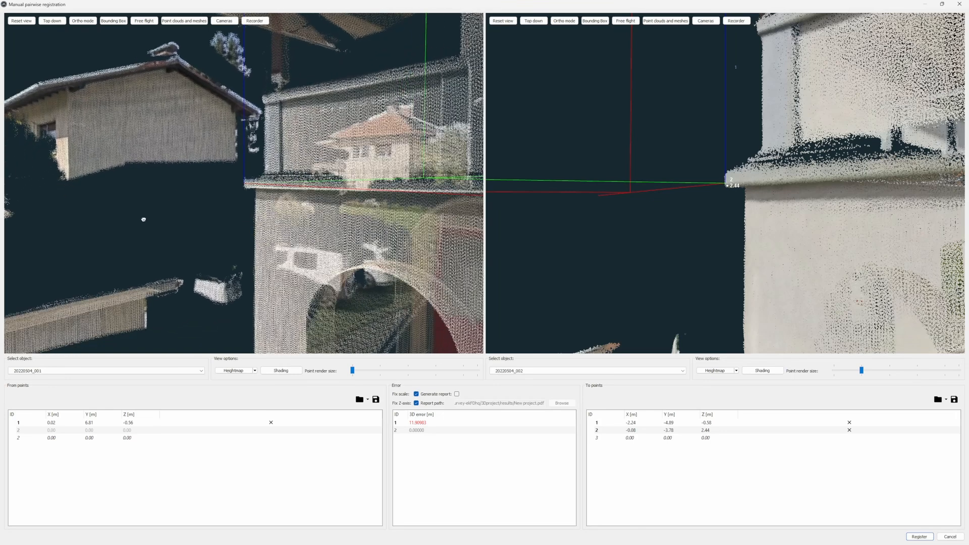
{"action": "left_click_drag", "start_coordinate": [352, 370], "coordinate": [380, 371]}
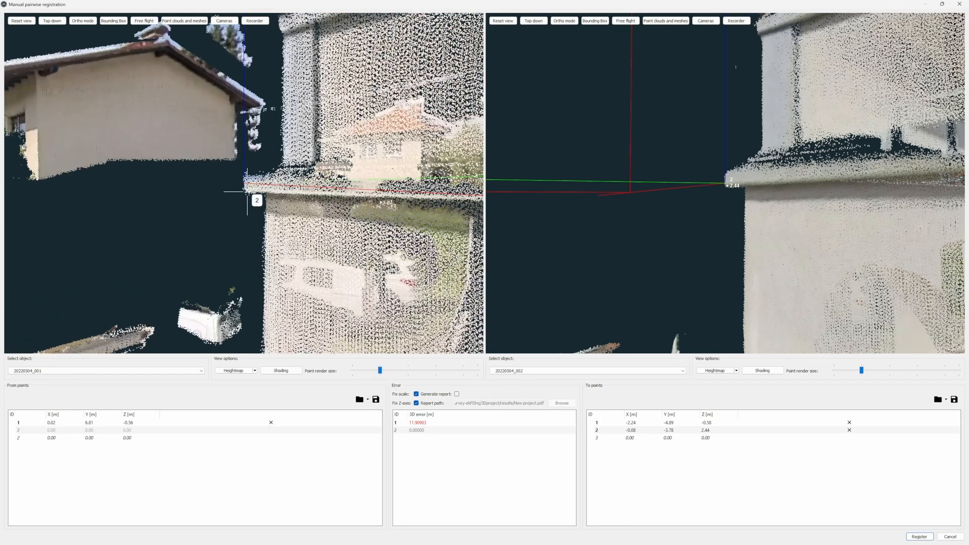
- Place point pair 3 by the red car's headlight: From about X 5.22, Y 5.44, Z -0.98 m; To about X -7.57, Y -5.44, Z -0.98 m
{"action": "left_click_drag", "start_coordinate": [408, 286], "coordinate": [318, 216]}
{"action": "scroll", "coordinate": [318, 216], "scroll_direction": "down", "scroll_amount": 8}
{"action": "left_click_drag", "start_coordinate": [444, 319], "coordinate": [294, 212]}
{"action": "scroll", "coordinate": [329, 184], "scroll_direction": "up", "scroll_amount": 10}
{"action": "scroll", "coordinate": [283, 142], "scroll_direction": "up", "scroll_amount": 5}
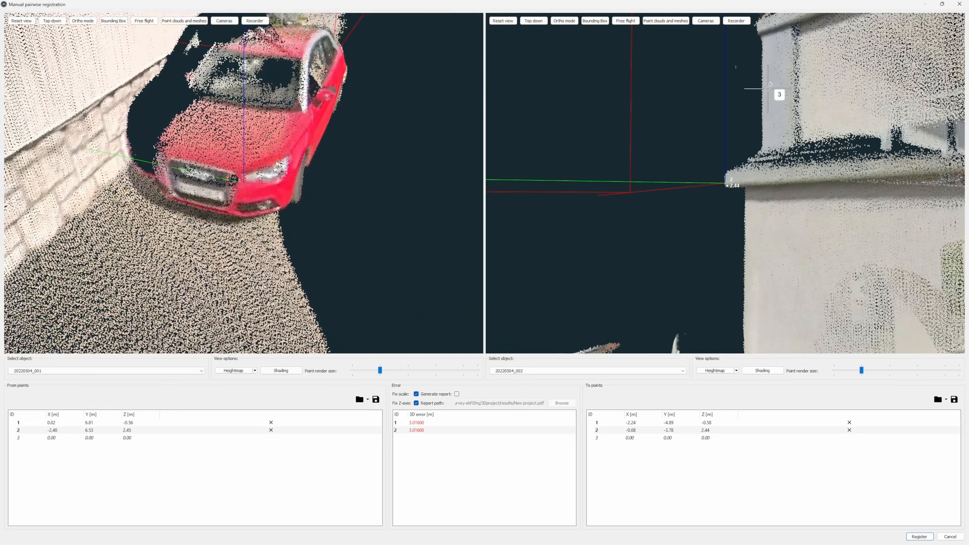
{"action": "scroll", "coordinate": [747, 162], "scroll_direction": "down", "scroll_amount": 10}
{"action": "left_click_drag", "start_coordinate": [715, 174], "coordinate": [837, 165]}
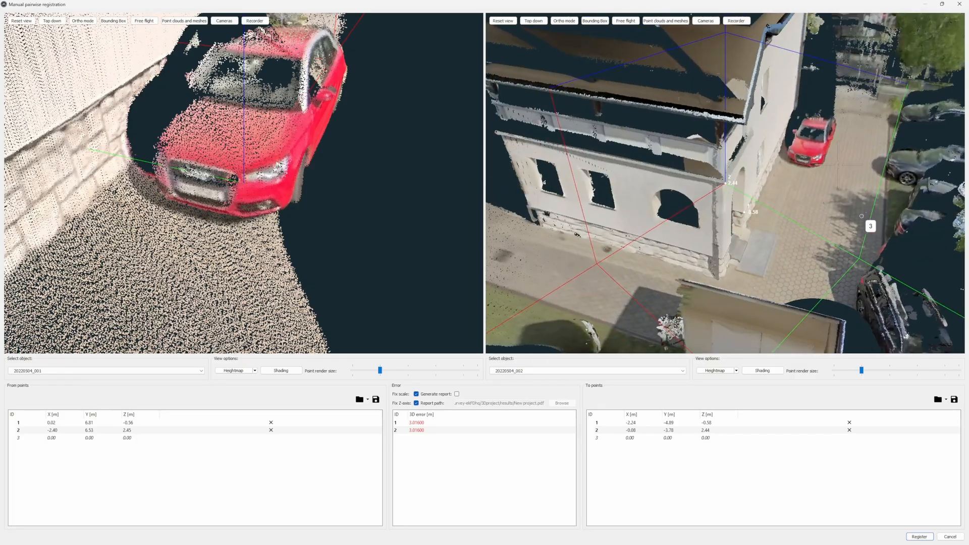
{"action": "scroll", "coordinate": [820, 157], "scroll_direction": "up", "scroll_amount": 10}
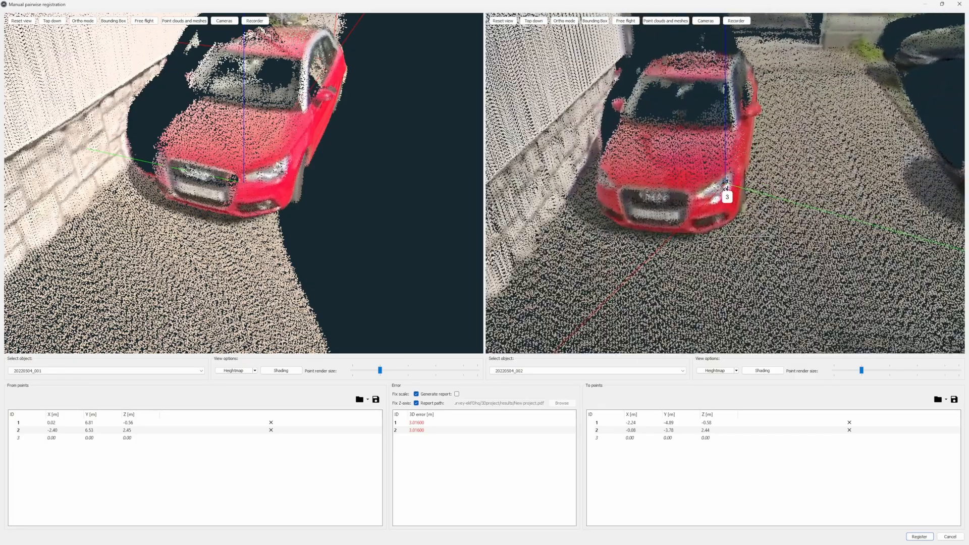
{"action": "scroll", "coordinate": [742, 225], "scroll_direction": "down", "scroll_amount": 4}
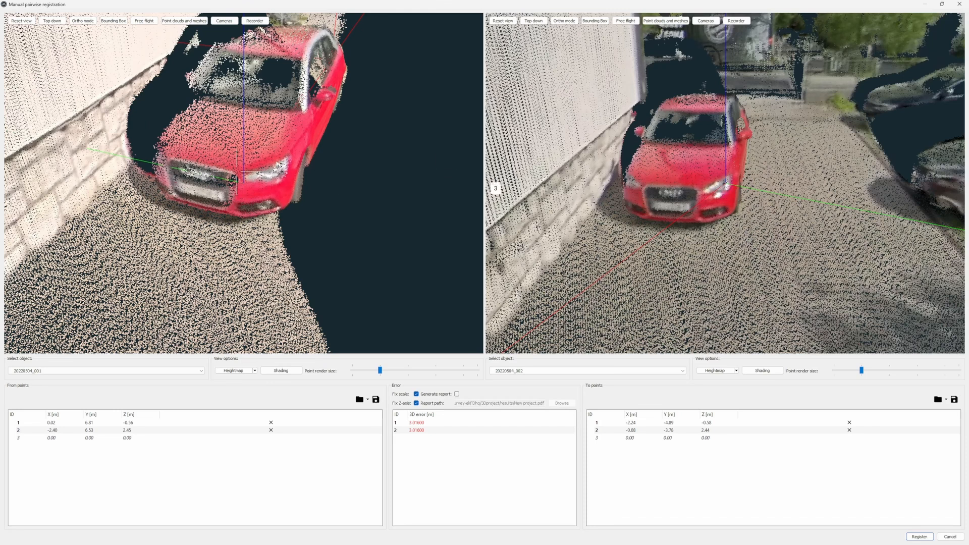
{"action": "scroll", "coordinate": [237, 175], "scroll_direction": "down", "scroll_amount": 4}
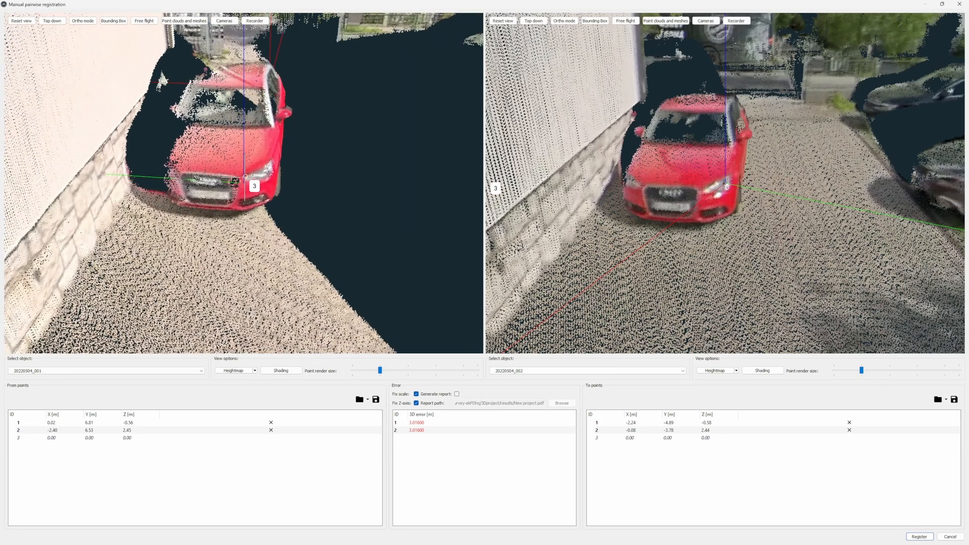
{"action": "left_click", "coordinate": [244, 177]}
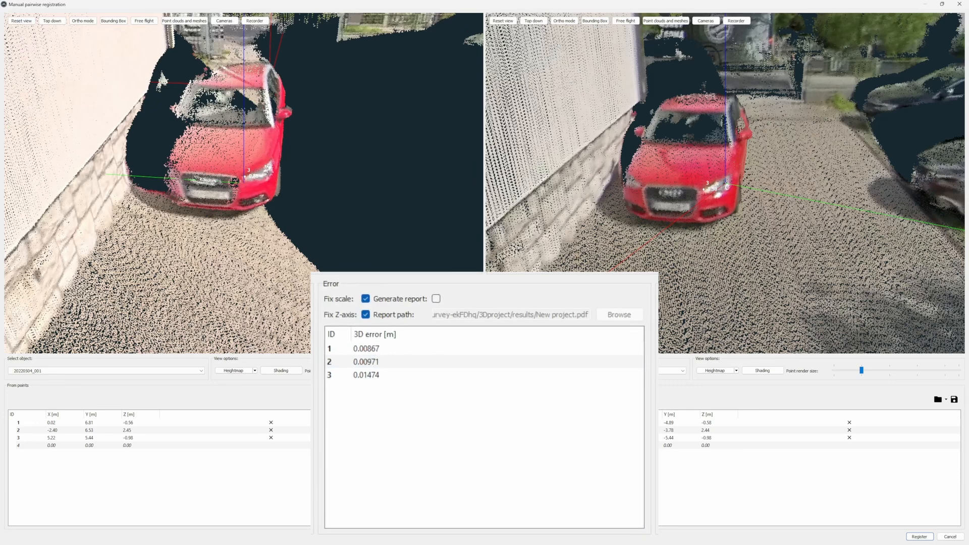
- Register 20220504_001 to 20220504_002 using the three point pairs
{"action": "scroll", "coordinate": [370, 265], "scroll_direction": "down", "scroll_amount": 5}
{"action": "left_click_drag", "start_coordinate": [362, 265], "coordinate": [223, 287]}
{"action": "scroll", "coordinate": [681, 243], "scroll_direction": "down", "scroll_amount": 5}
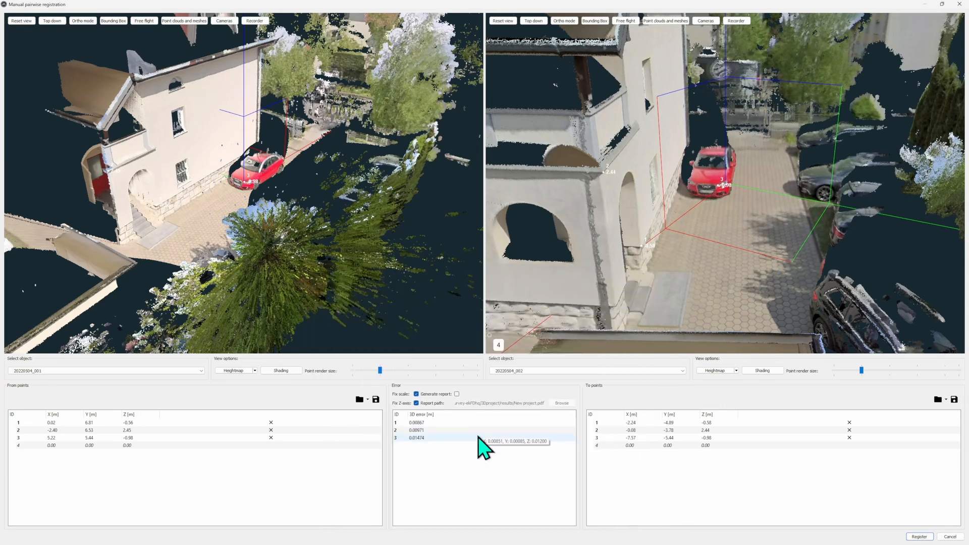
{"action": "left_click", "coordinate": [920, 536]}
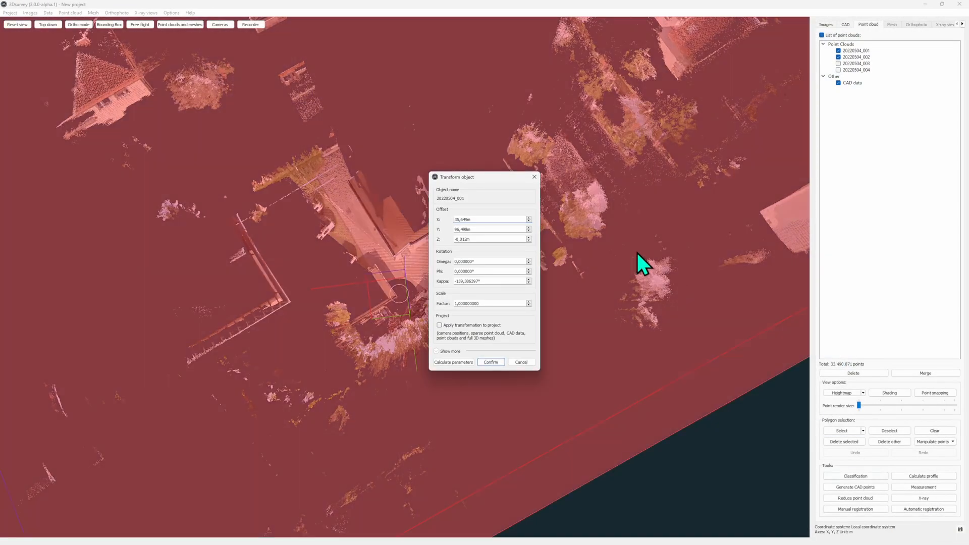
- Toggle 20220504_002 to check the overlap, and confirm the calculated transformation of 20220504_001 without applying it to the project
{"action": "left_click_drag", "start_coordinate": [485, 177], "coordinate": [702, 177]}
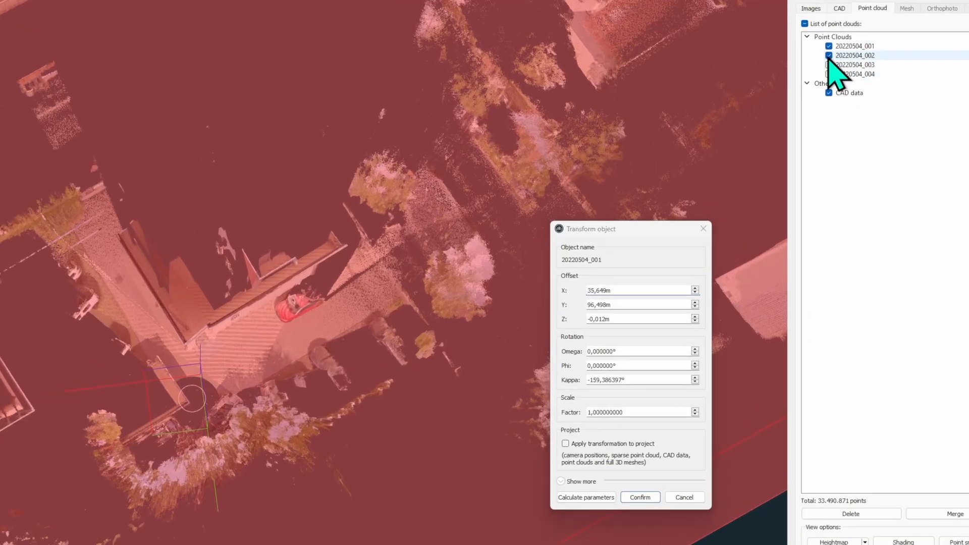
{"action": "left_click", "coordinate": [829, 57]}
{"action": "left_click", "coordinate": [828, 57]}
{"action": "left_click", "coordinate": [829, 57]}
{"action": "left_click", "coordinate": [829, 57]}
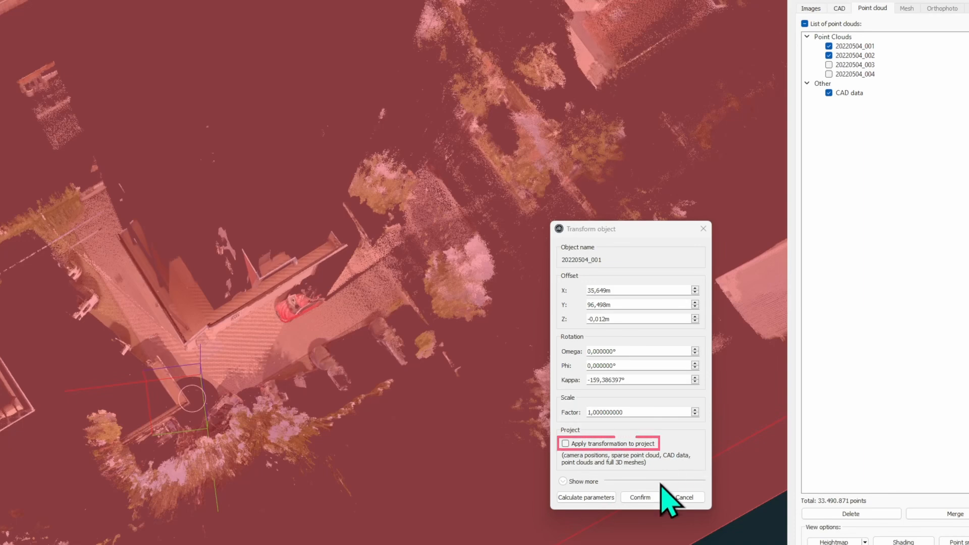
{"action": "left_click", "coordinate": [640, 497]}
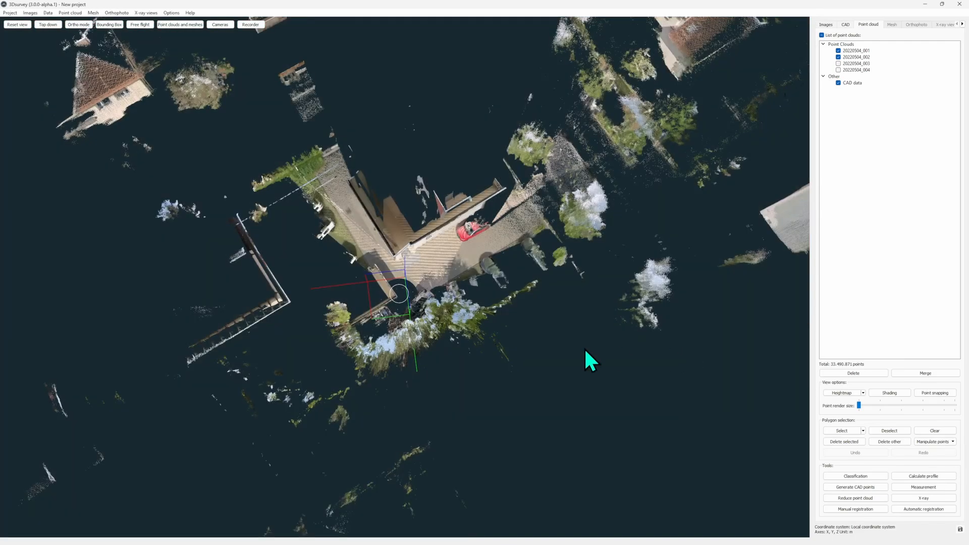
- Inspect the alignment of 20220504_001 and 20220504_002 around the house from several angles, toggling the scans' visibility
{"action": "scroll", "coordinate": [492, 346], "scroll_direction": "up", "scroll_amount": 5}
{"action": "scroll", "coordinate": [471, 338], "scroll_direction": "up", "scroll_amount": 3}
{"action": "left_click_drag", "start_coordinate": [470, 338], "coordinate": [448, 288]}
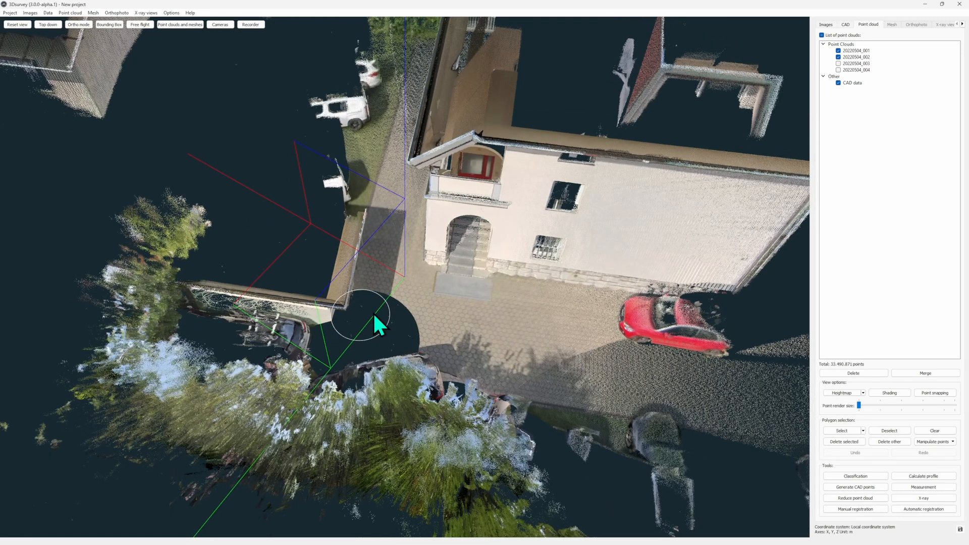
{"action": "left_click_drag", "start_coordinate": [727, 129], "coordinate": [565, 237]}
{"action": "left_click", "coordinate": [838, 51]}
{"action": "left_click", "coordinate": [839, 51]}
{"action": "left_click", "coordinate": [839, 57]}
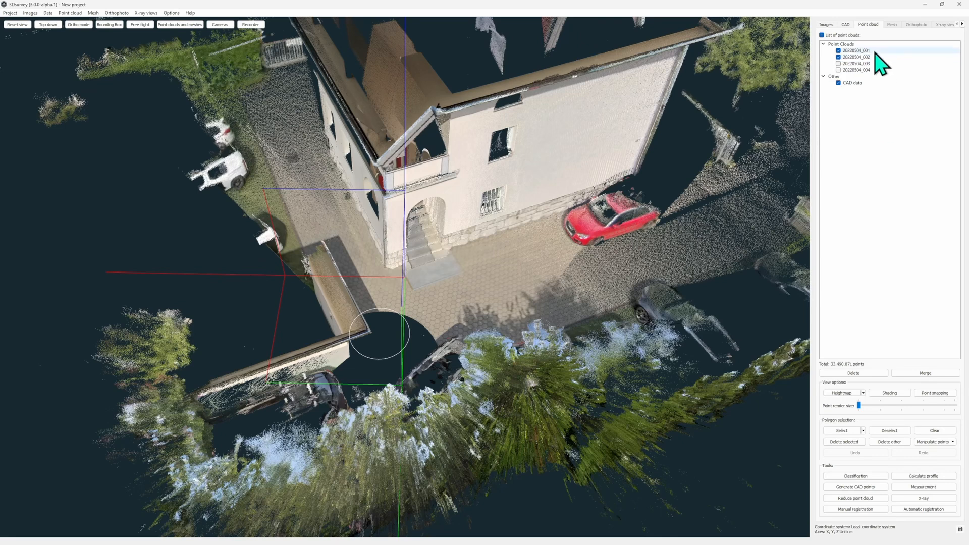
- Hide 20220504_001, show 20220504_003, and start a manual registration between 20220504_002 and 20220504_003
{"action": "left_click", "coordinate": [840, 51]}
{"action": "left_click", "coordinate": [838, 51]}
{"action": "left_click", "coordinate": [838, 64]}
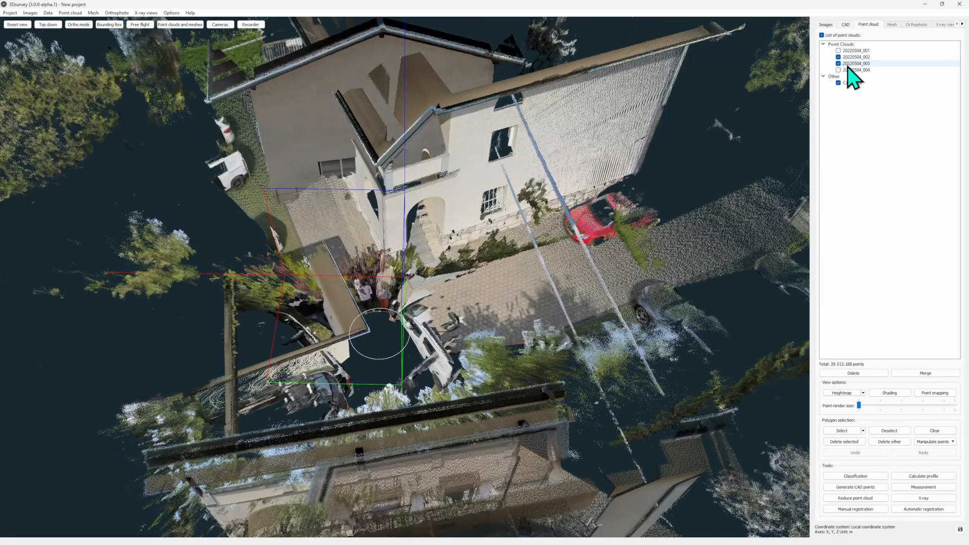
{"action": "left_click", "coordinate": [876, 509]}
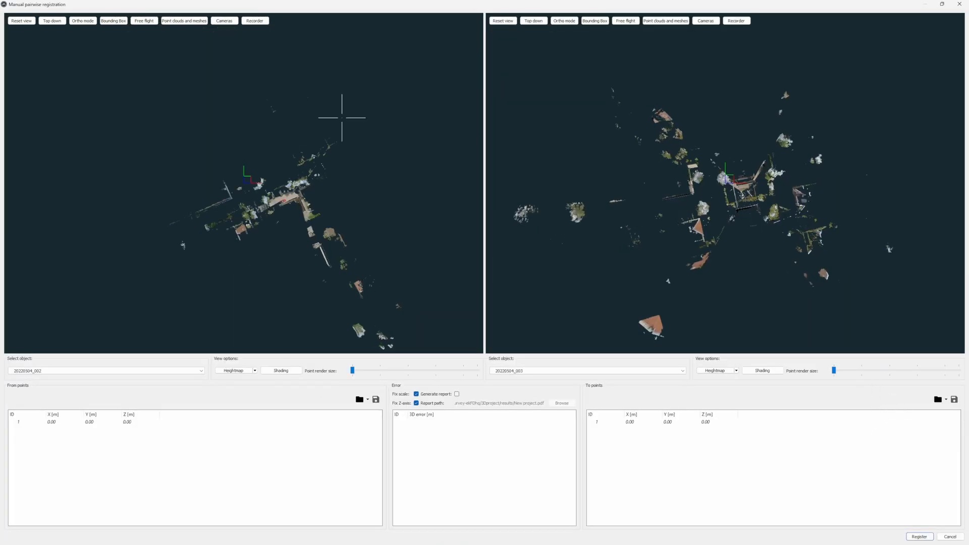
- Examine the house and its stone plinth in both scans to find features they share
{"action": "left_click_drag", "start_coordinate": [286, 205], "coordinate": [505, 168]}
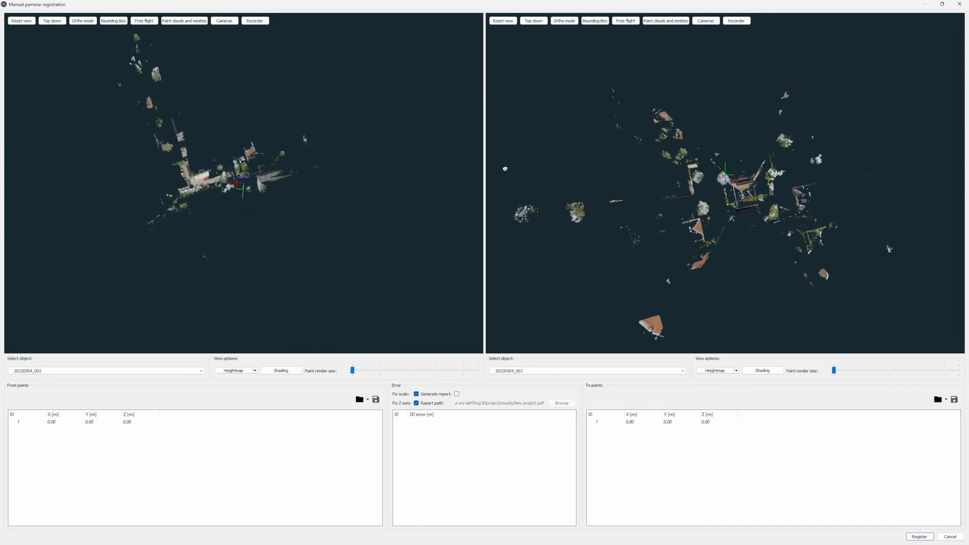
{"action": "scroll", "coordinate": [329, 165], "scroll_direction": "up", "scroll_amount": 10}
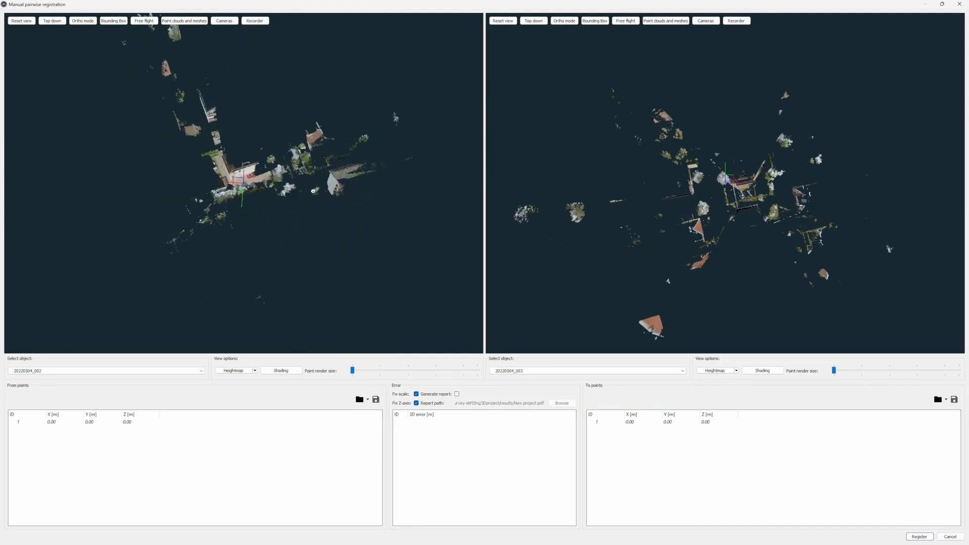
{"action": "scroll", "coordinate": [321, 209], "scroll_direction": "up", "scroll_amount": 8}
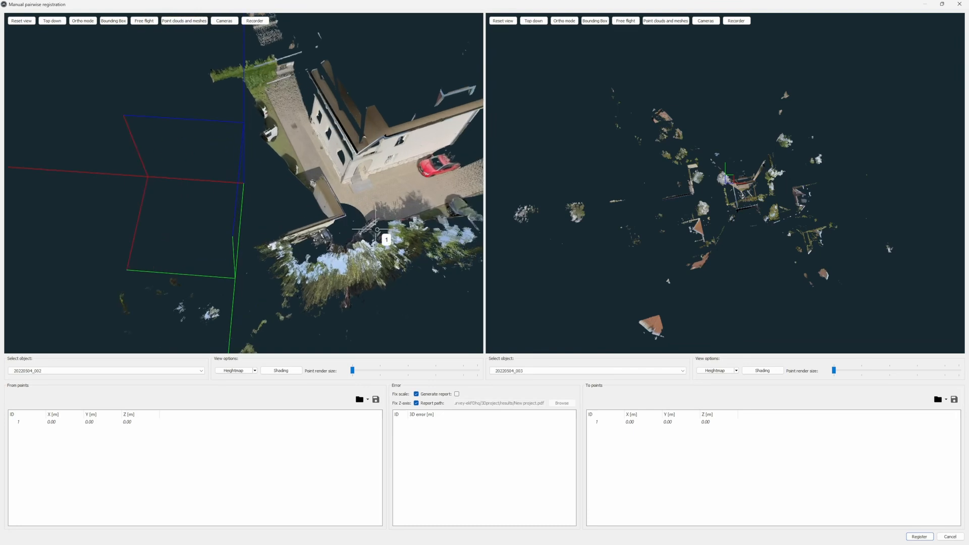
{"action": "scroll", "coordinate": [338, 219], "scroll_direction": "up", "scroll_amount": 2}
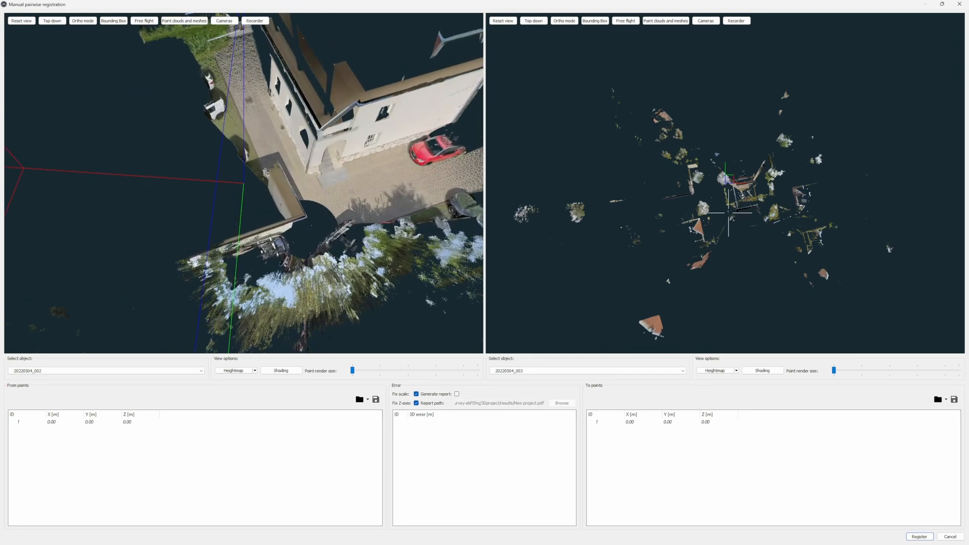
{"action": "scroll", "coordinate": [739, 191], "scroll_direction": "up", "scroll_amount": 8}
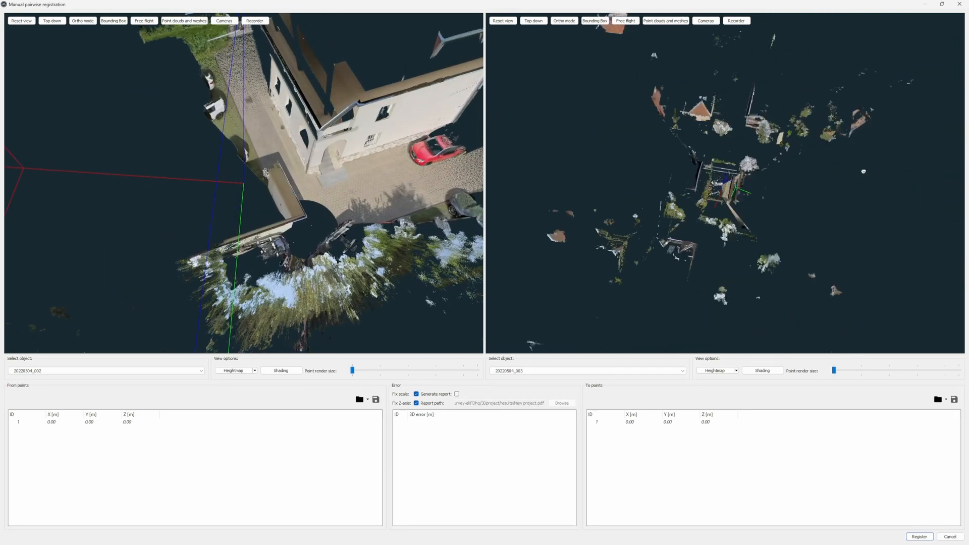
{"action": "scroll", "coordinate": [770, 178], "scroll_direction": "up", "scroll_amount": 10}
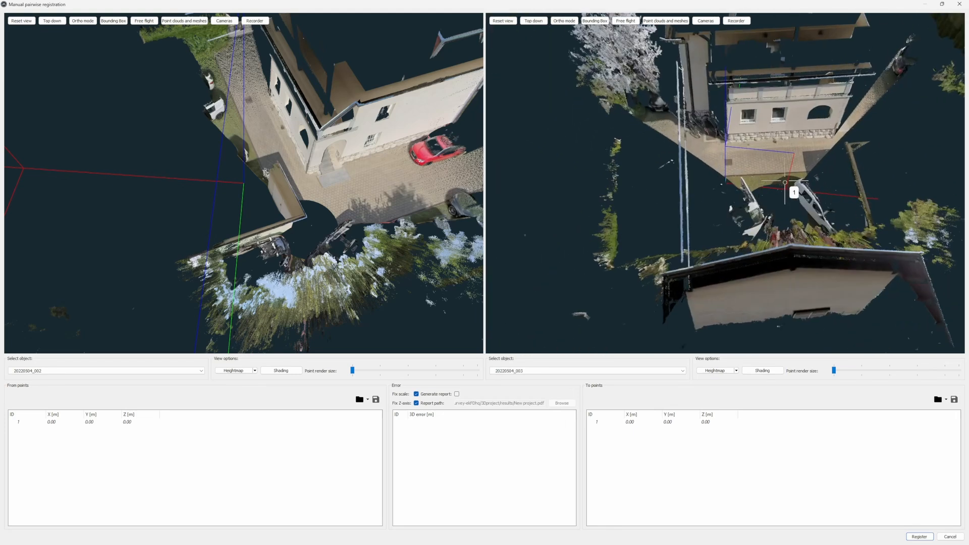
{"action": "scroll", "coordinate": [714, 213], "scroll_direction": "up", "scroll_amount": 3}
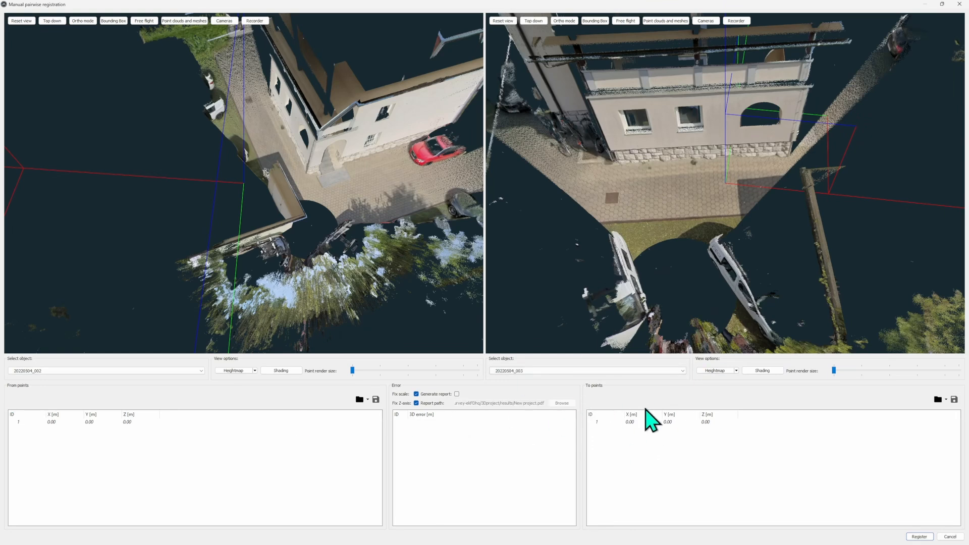
- Swap the registration objects so that 20220504_003 is the From scan and 20220504_002 is the To scan
{"action": "left_click", "coordinate": [680, 372]}
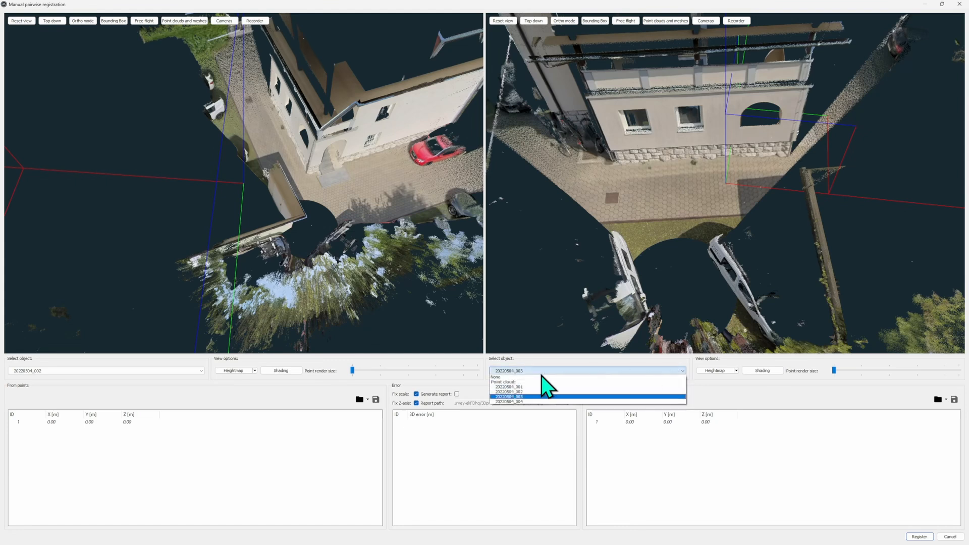
{"action": "left_click", "coordinate": [524, 392]}
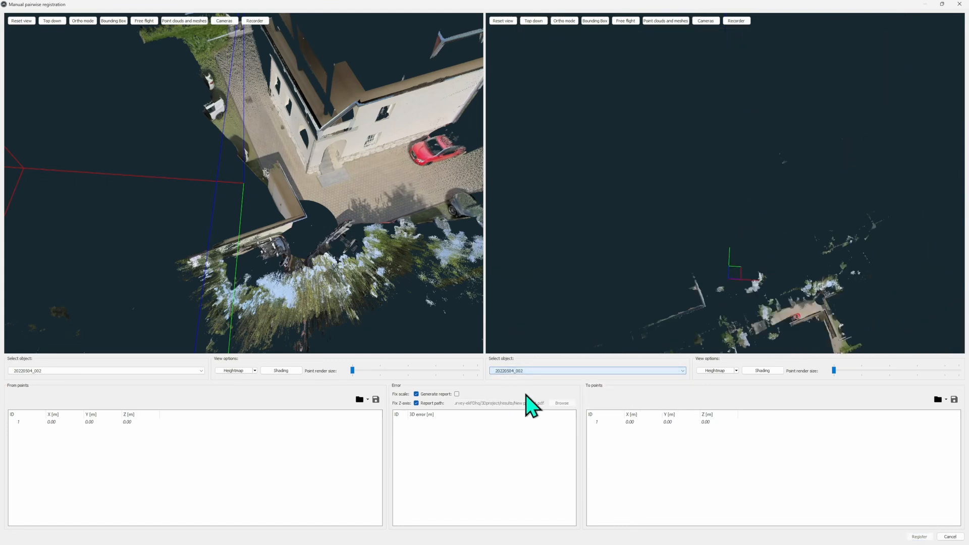
{"action": "left_click", "coordinate": [170, 371]}
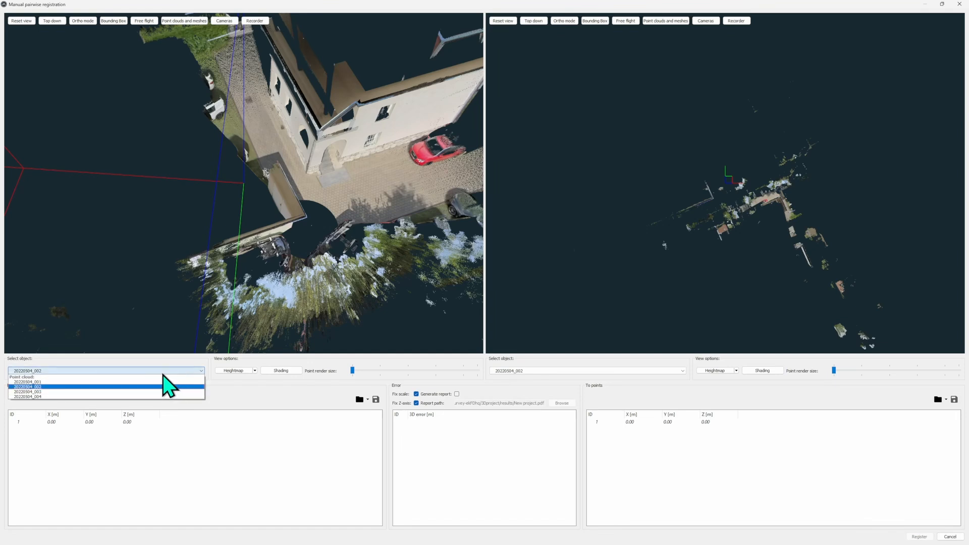
{"action": "left_click", "coordinate": [99, 394]}
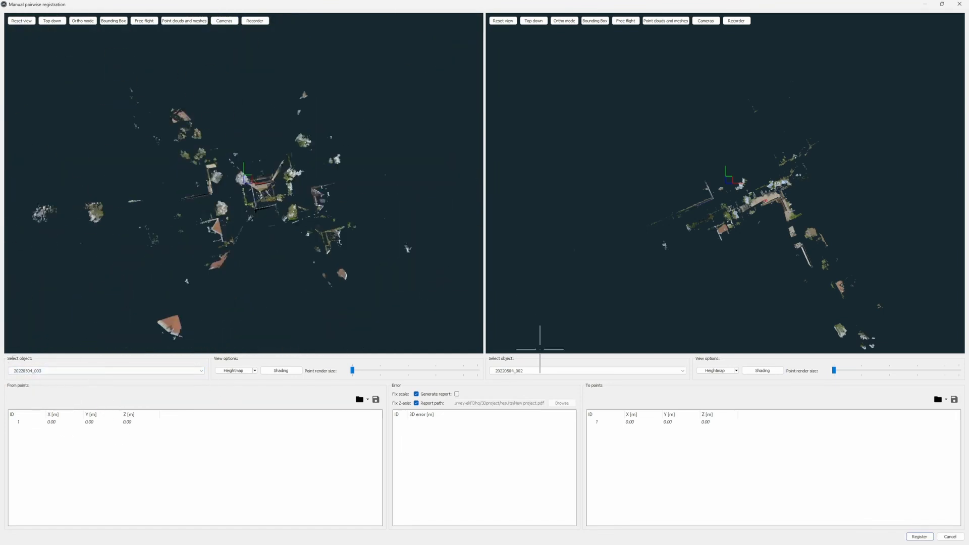
- In 20220504_003, enlarge the rendered points and place From point 1 on a plinth stone near the house corner, about X 2.94, Y 6.44, Z -1.03 m
{"action": "scroll", "coordinate": [254, 193], "scroll_direction": "up", "scroll_amount": 5}
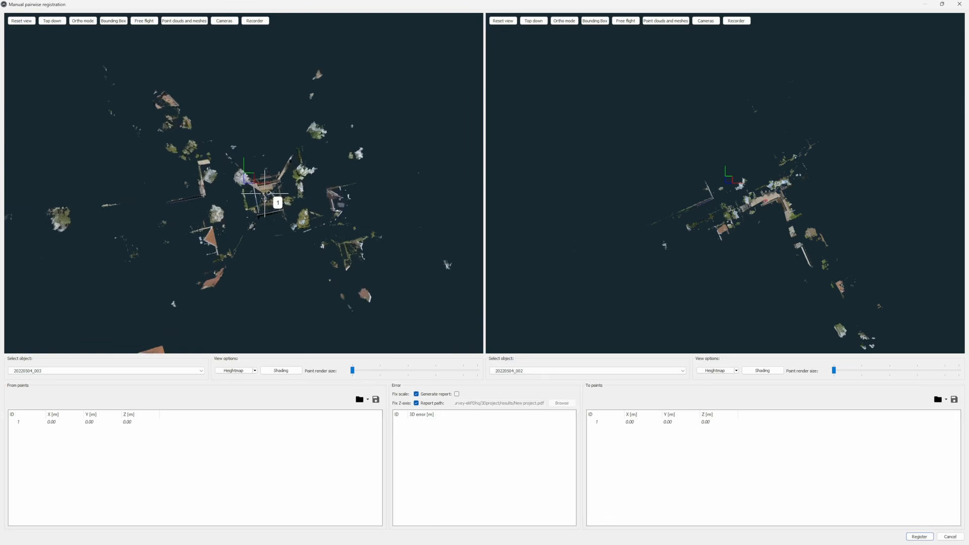
{"action": "scroll", "coordinate": [312, 206], "scroll_direction": "up", "scroll_amount": 8}
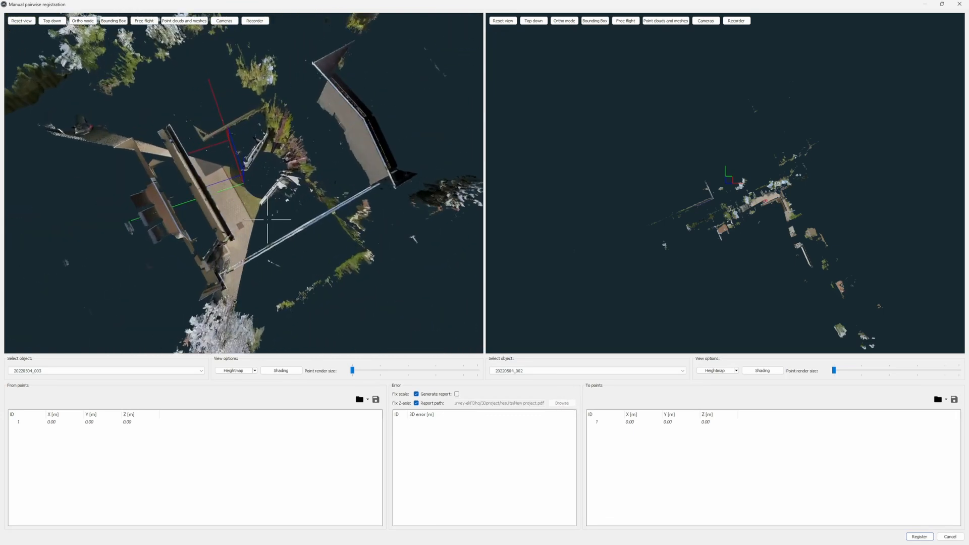
{"action": "scroll", "coordinate": [297, 156], "scroll_direction": "up", "scroll_amount": 6}
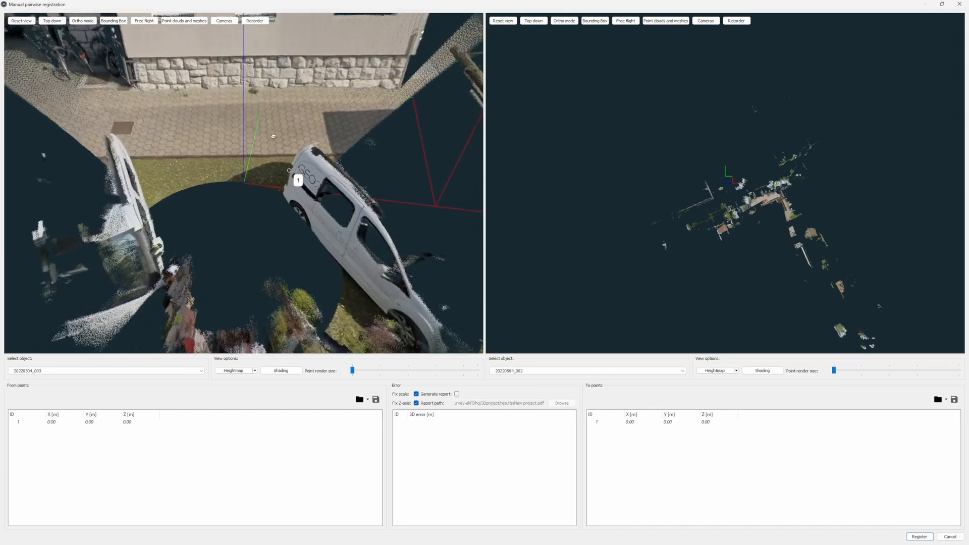
{"action": "scroll", "coordinate": [810, 153], "scroll_direction": "up", "scroll_amount": 10}
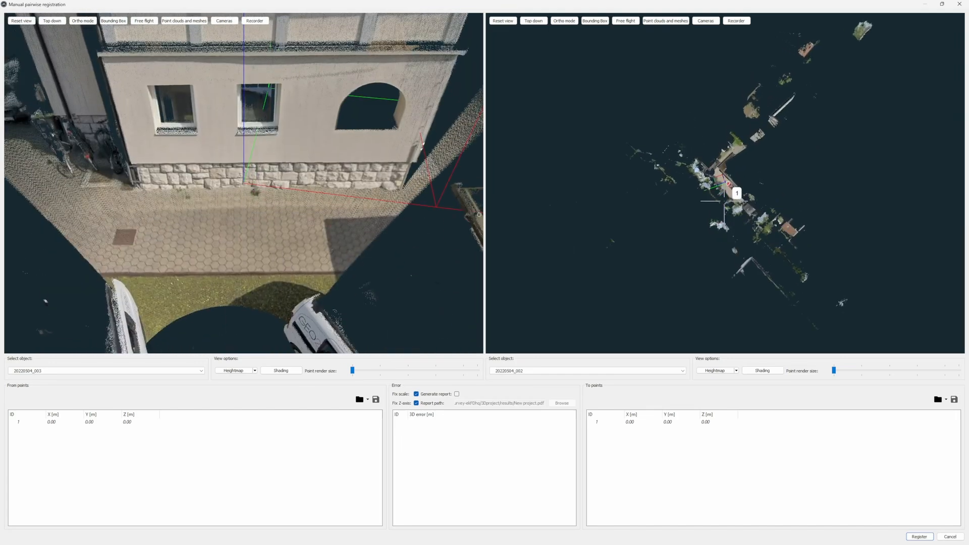
{"action": "mouse_move", "coordinate": [810, 152]}
{"action": "left_mouse_down"}
{"action": "mouse_move", "coordinate": [808, 165]}
{"action": "mouse_move", "coordinate": [748, 170]}
{"action": "mouse_move", "coordinate": [749, 180]}
{"action": "mouse_move", "coordinate": [771, 176]}
{"action": "left_mouse_up"}
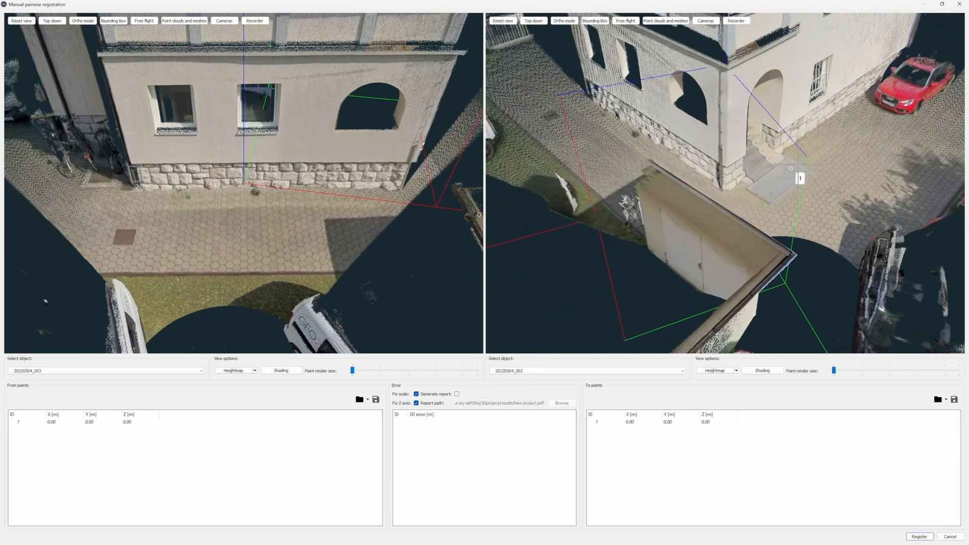
{"action": "mouse_move", "coordinate": [357, 180]}
{"action": "left_mouse_down"}
{"action": "mouse_move", "coordinate": [374, 209]}
{"action": "mouse_move", "coordinate": [375, 182]}
{"action": "left_mouse_up"}
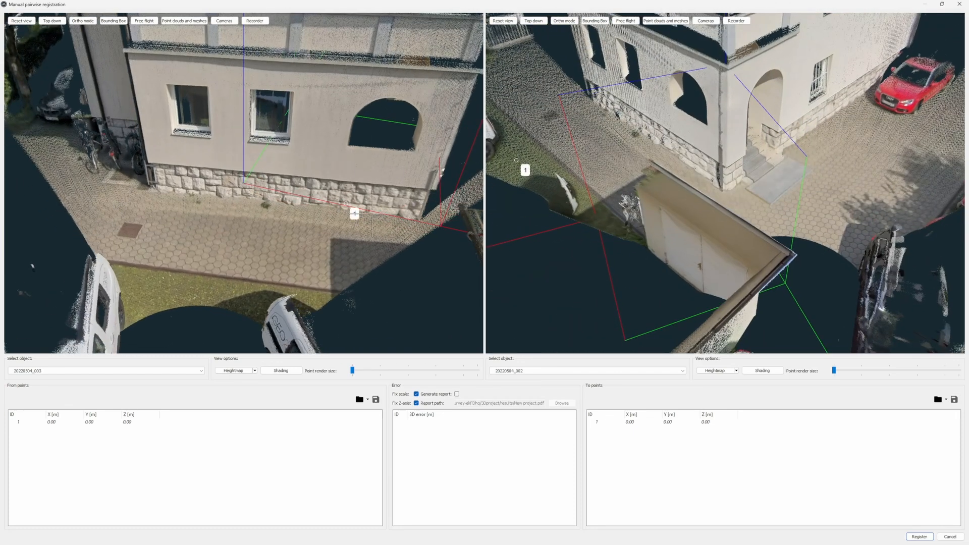
{"action": "right_click_drag", "start_coordinate": [415, 194], "coordinate": [240, 211]}
{"action": "scroll", "coordinate": [239, 212], "scroll_direction": "up", "scroll_amount": 4}
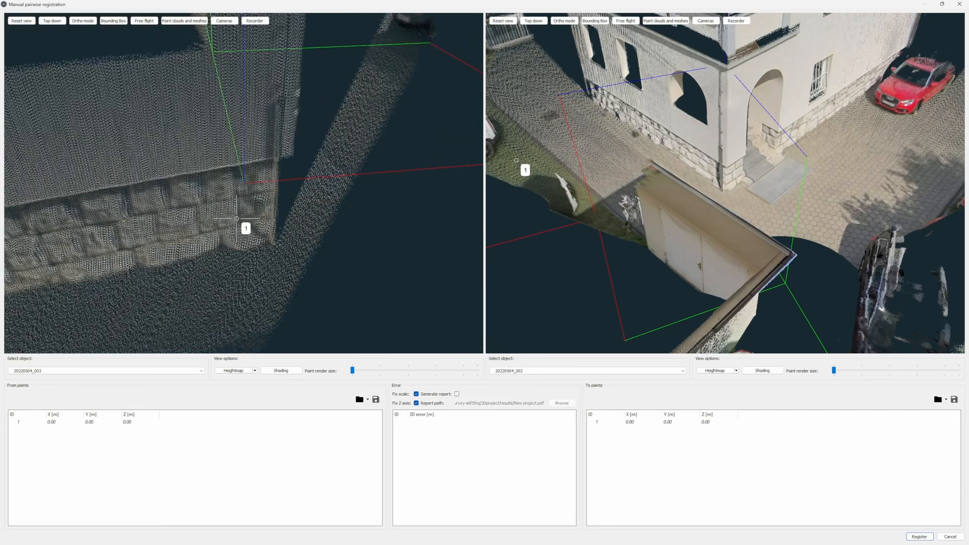
{"action": "left_click_drag", "start_coordinate": [234, 220], "coordinate": [232, 192]}
{"action": "left_click_drag", "start_coordinate": [353, 374], "coordinate": [404, 377]}
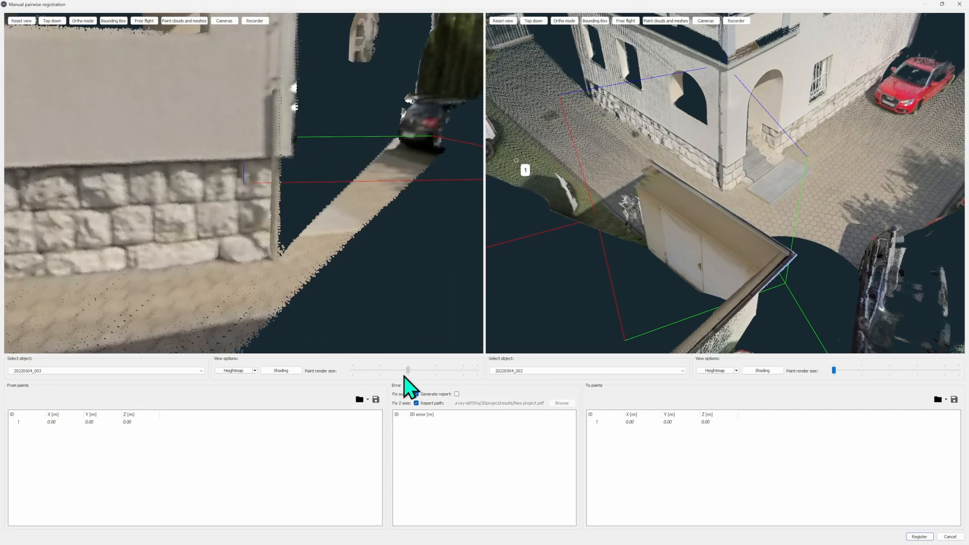
{"action": "left_click", "coordinate": [203, 201]}
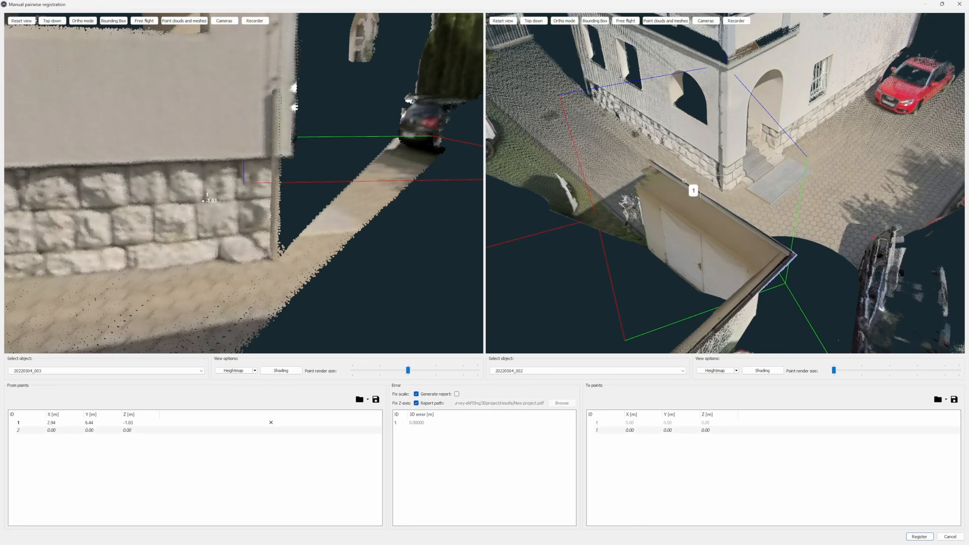
- In 20220504_002, enlarge the rendered points and place the matching To point 1 on the plinth stone, about X 0.17, Y -4.74, Z -1.01 m
{"action": "scroll", "coordinate": [685, 180], "scroll_direction": "up", "scroll_amount": 5}
{"action": "scroll", "coordinate": [703, 238], "scroll_direction": "up", "scroll_amount": 4}
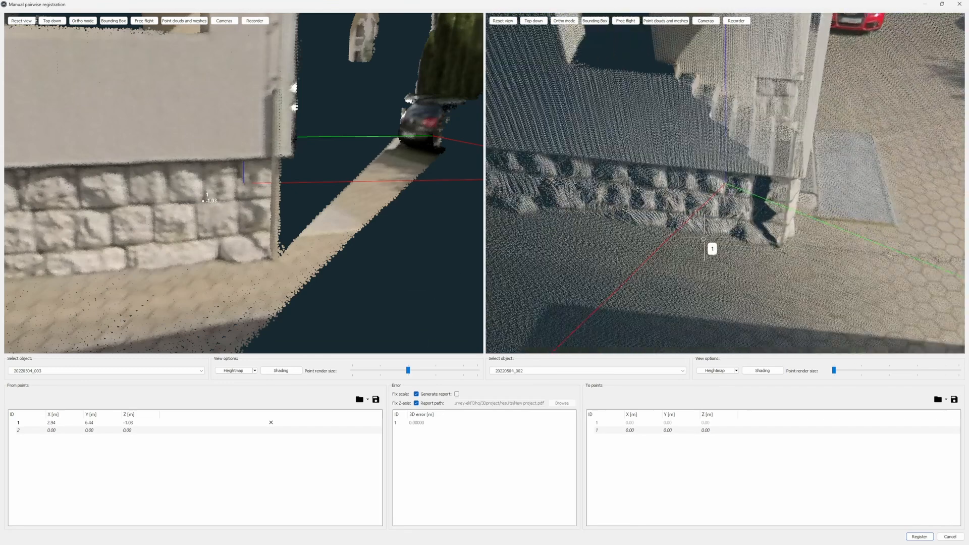
{"action": "scroll", "coordinate": [707, 237], "scroll_direction": "up", "scroll_amount": 5}
{"action": "left_click_drag", "start_coordinate": [834, 370], "coordinate": [875, 372]}
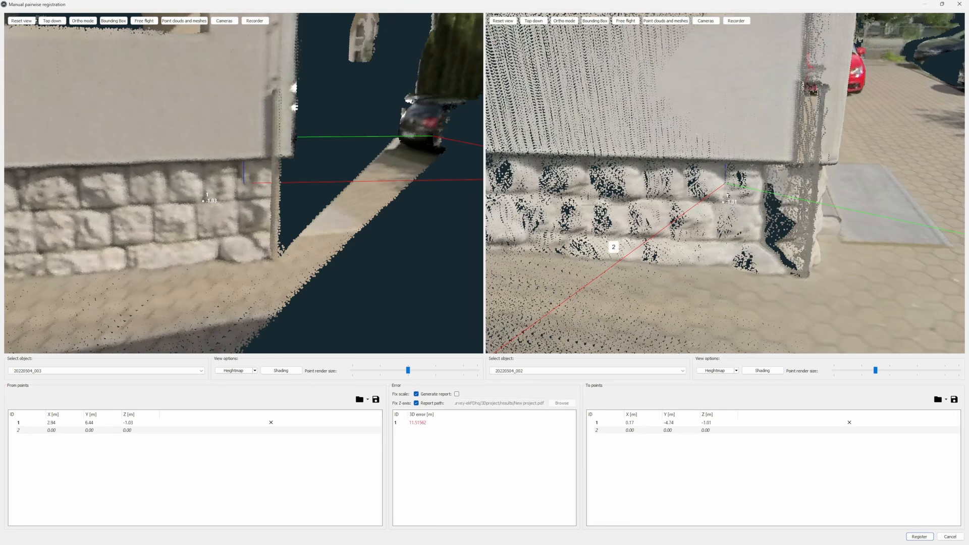
- Mark the arched opening's lower corner as point 2, about 1.53, 6.07, 0.44 m in 20220504_003 and 0.79, -5.99, 0.43 m in 20220504_002
{"action": "scroll", "coordinate": [607, 204], "scroll_direction": "down", "scroll_amount": 10}
{"action": "left_click_drag", "start_coordinate": [646, 194], "coordinate": [691, 162]}
{"action": "scroll", "coordinate": [282, 202], "scroll_direction": "down", "scroll_amount": 5}
{"action": "left_click_drag", "start_coordinate": [280, 199], "coordinate": [333, 239]}
{"action": "scroll", "coordinate": [308, 239], "scroll_direction": "up", "scroll_amount": 5}
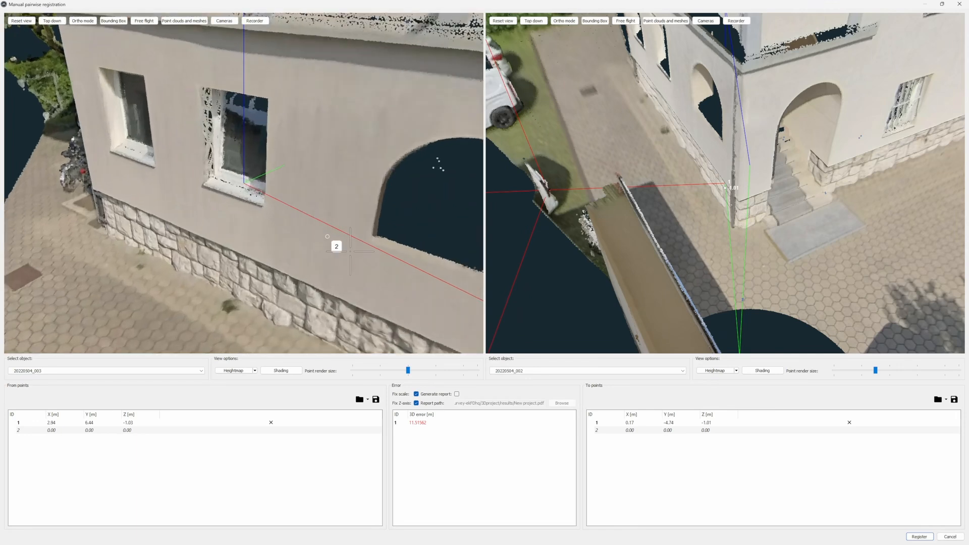
{"action": "left_click", "coordinate": [425, 256]}
{"action": "scroll", "coordinate": [725, 143], "scroll_direction": "up", "scroll_amount": 3}
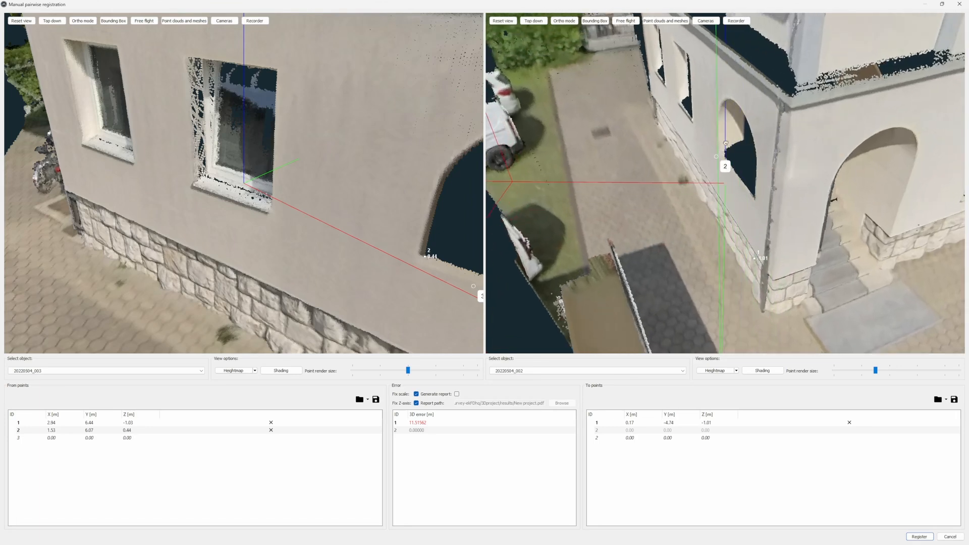
{"action": "scroll", "coordinate": [725, 143], "scroll_direction": "up", "scroll_amount": 5}
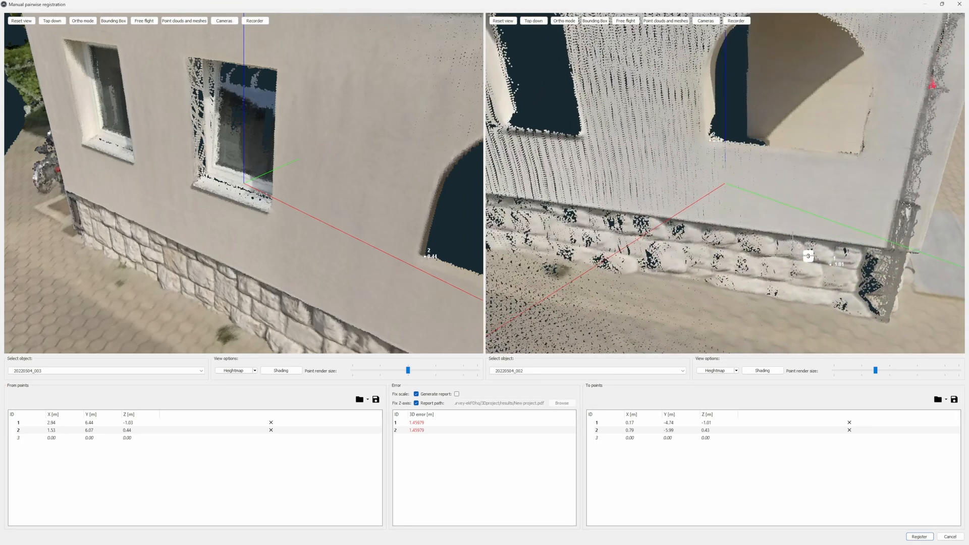
- Find the white van in both scans and place From point 3 on its tail light in 20220504_003, about X -2.26, Y 1.43, Z -0.36 m
{"action": "scroll", "coordinate": [671, 242], "scroll_direction": "down", "scroll_amount": 8}
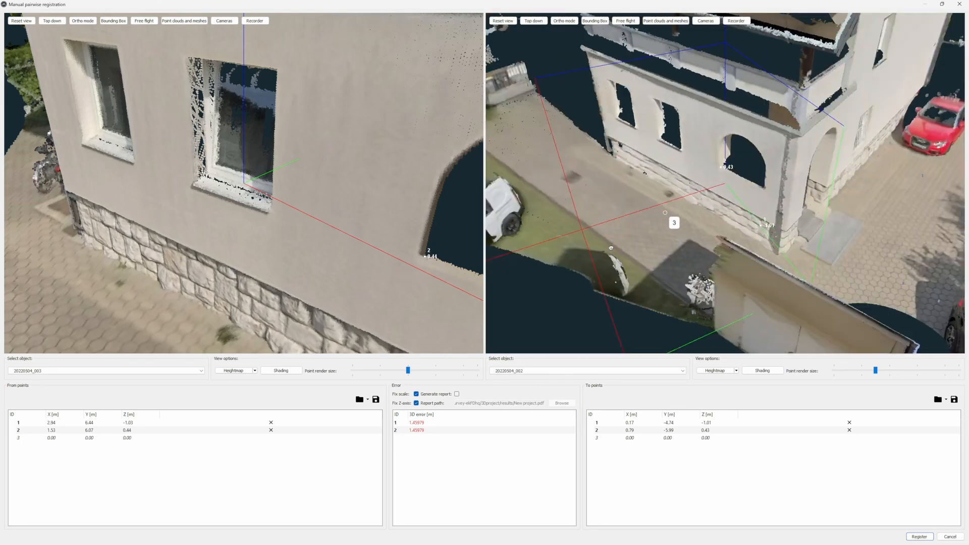
{"action": "left_click_drag", "start_coordinate": [611, 248], "coordinate": [583, 246]}
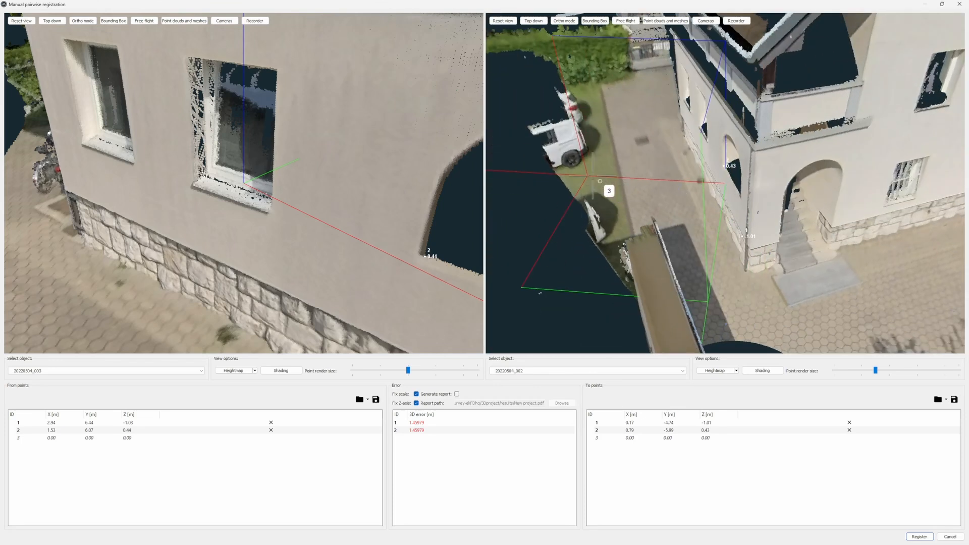
{"action": "left_click_drag", "start_coordinate": [564, 151], "coordinate": [654, 157]}
{"action": "left_click_drag", "start_coordinate": [590, 186], "coordinate": [634, 219]}
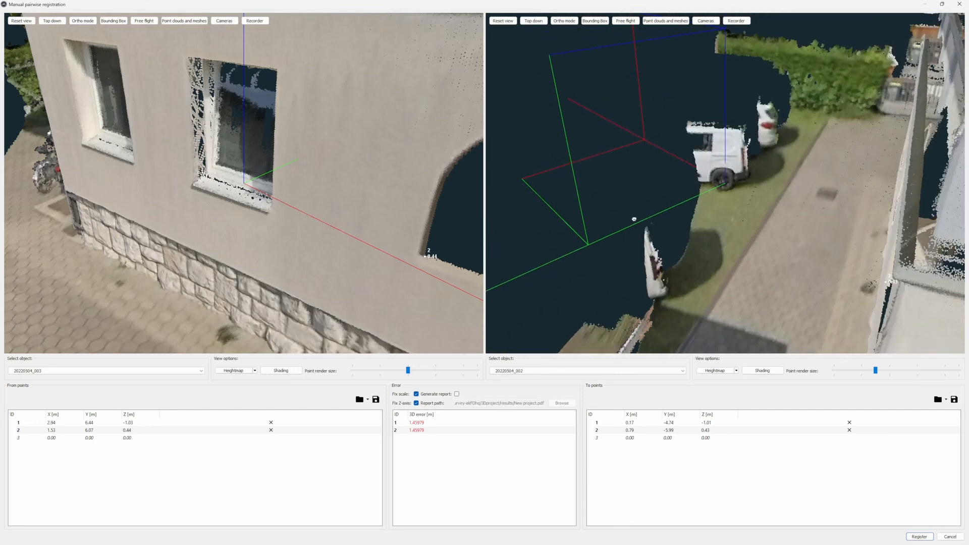
{"action": "scroll", "coordinate": [716, 199], "scroll_direction": "up", "scroll_amount": 6}
{"action": "scroll", "coordinate": [270, 192], "scroll_direction": "down", "scroll_amount": 1}
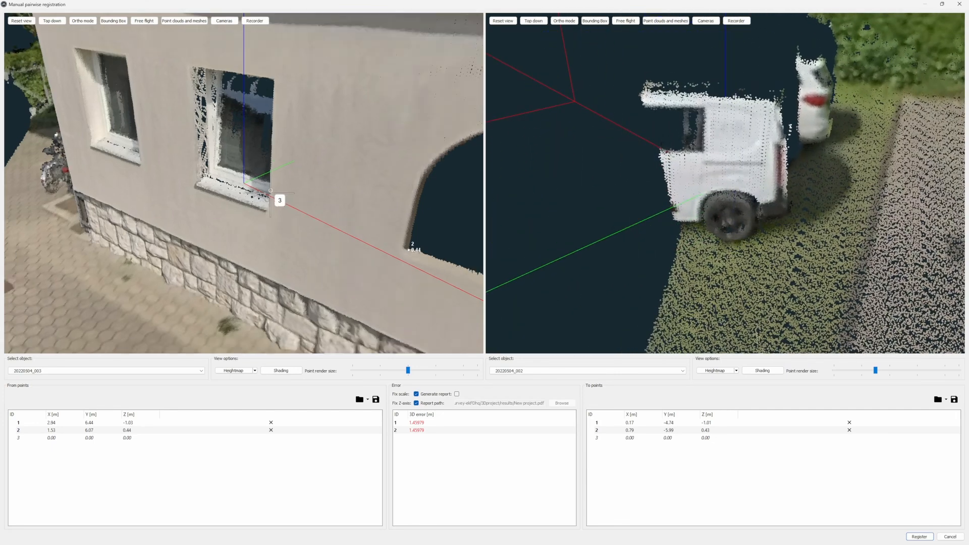
{"action": "scroll", "coordinate": [271, 191], "scroll_direction": "down", "scroll_amount": 3}
{"action": "right_click_drag", "start_coordinate": [31, 289], "coordinate": [242, 189]}
{"action": "left_click_drag", "start_coordinate": [303, 232], "coordinate": [229, 220]}
{"action": "scroll", "coordinate": [224, 220], "scroll_direction": "up", "scroll_amount": 2}
{"action": "right_click_drag", "start_coordinate": [251, 214], "coordinate": [322, 233]}
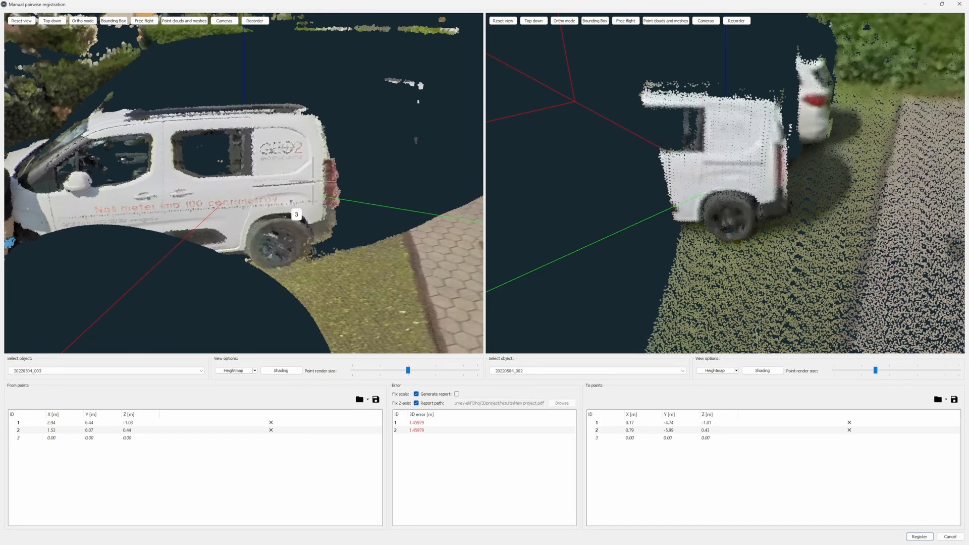
{"action": "scroll", "coordinate": [240, 192], "scroll_direction": "up", "scroll_amount": 2}
{"action": "left_click", "coordinate": [358, 150]}
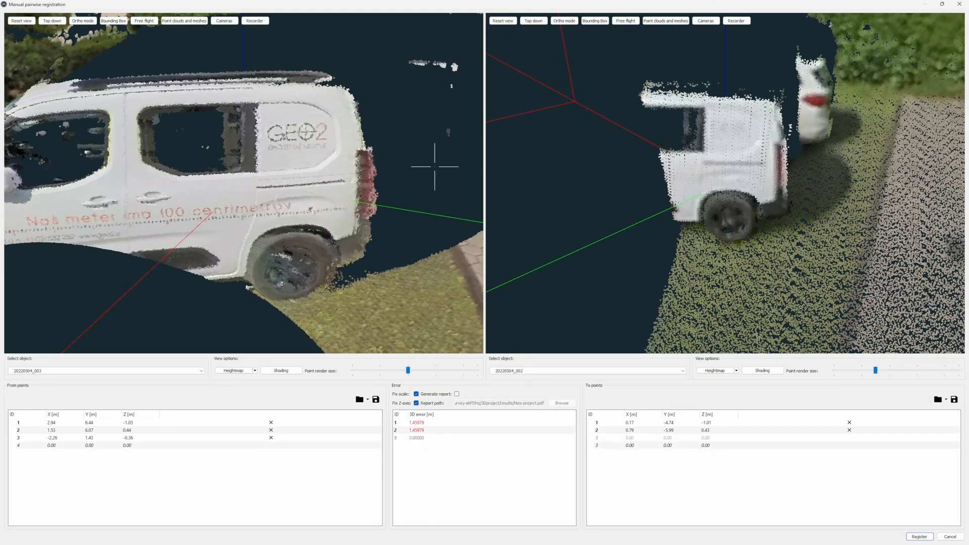
- Place the matching To point 3 on the van in 20220504_002, about X 6.21, Y -8.75, Z -0.35 m, and run the registration
{"action": "scroll", "coordinate": [613, 182], "scroll_direction": "up", "scroll_amount": 4}
{"action": "scroll", "coordinate": [719, 172], "scroll_direction": "down", "scroll_amount": 2}
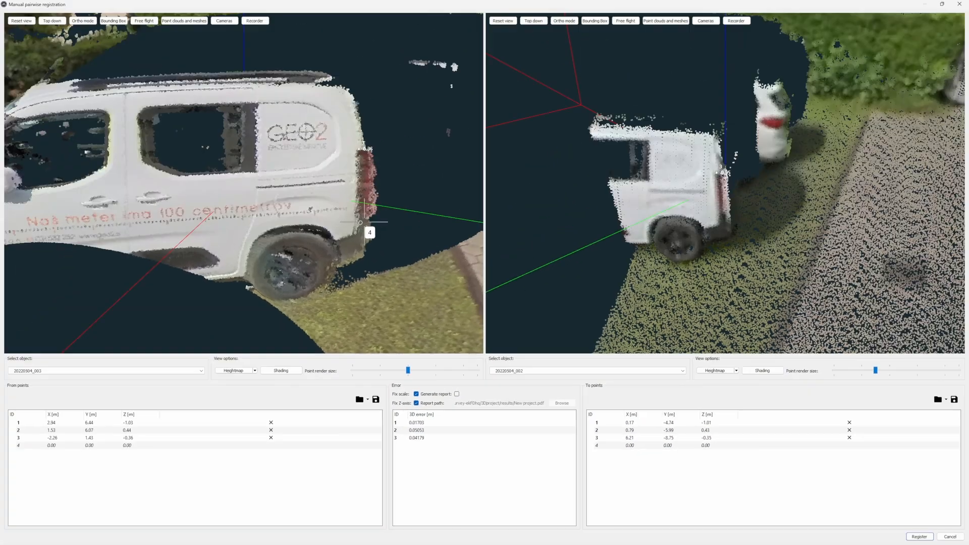
{"action": "scroll", "coordinate": [325, 139], "scroll_direction": "down", "scroll_amount": 5}
{"action": "left_click_drag", "start_coordinate": [305, 145], "coordinate": [331, 145]}
{"action": "left_click_drag", "start_coordinate": [365, 233], "coordinate": [313, 188]}
{"action": "scroll", "coordinate": [304, 188], "scroll_direction": "down", "scroll_amount": 5}
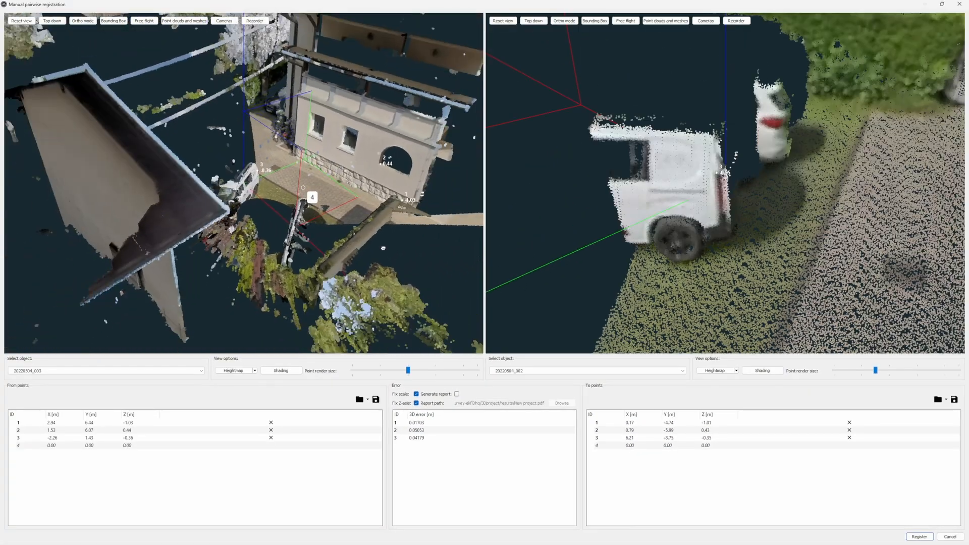
{"action": "scroll", "coordinate": [660, 218], "scroll_direction": "down", "scroll_amount": 4}
{"action": "left_click_drag", "start_coordinate": [660, 218], "coordinate": [728, 235]}
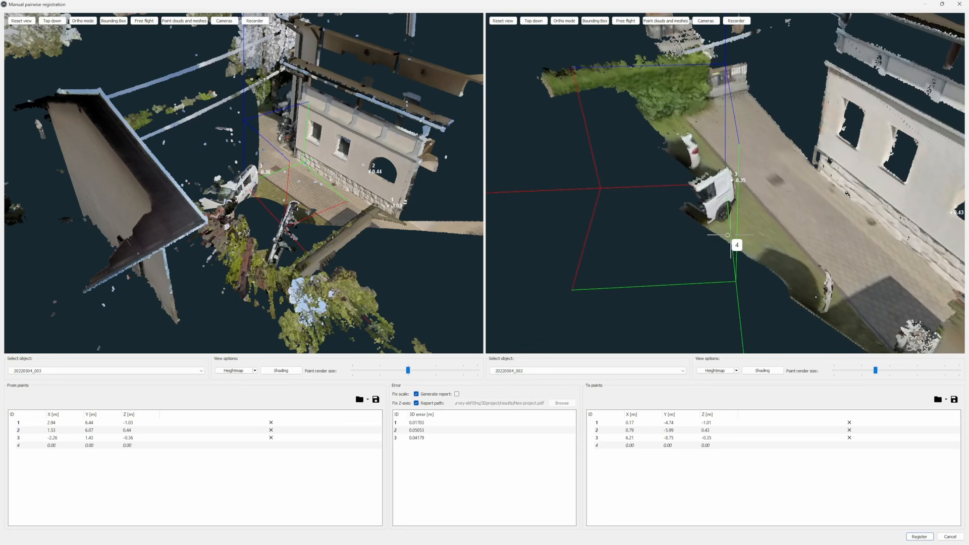
{"action": "left_click", "coordinate": [919, 537]}
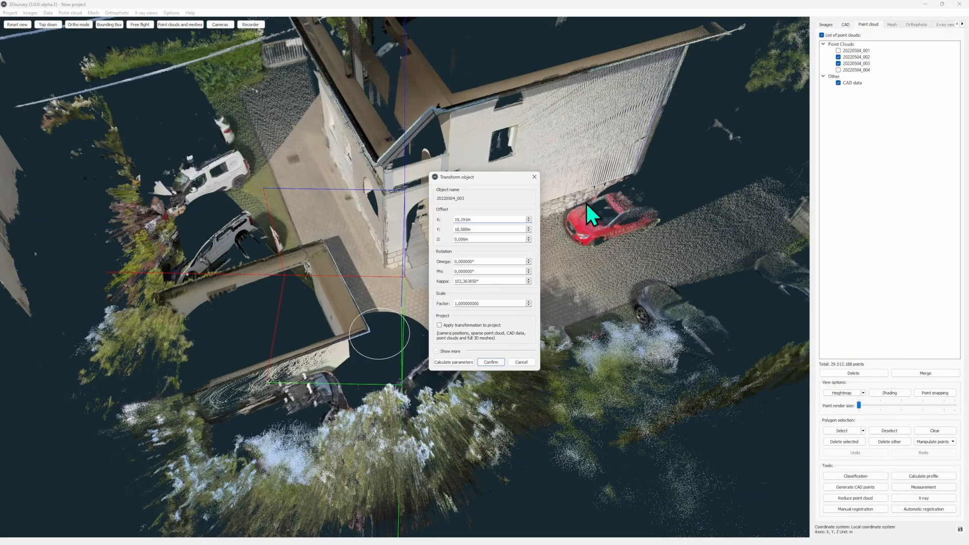
- Toggle 20220504_003 to check its fit with 20220504_002 from several angles, and confirm the calculated transformation
{"action": "left_click", "coordinate": [838, 63]}
{"action": "left_click", "coordinate": [838, 63]}
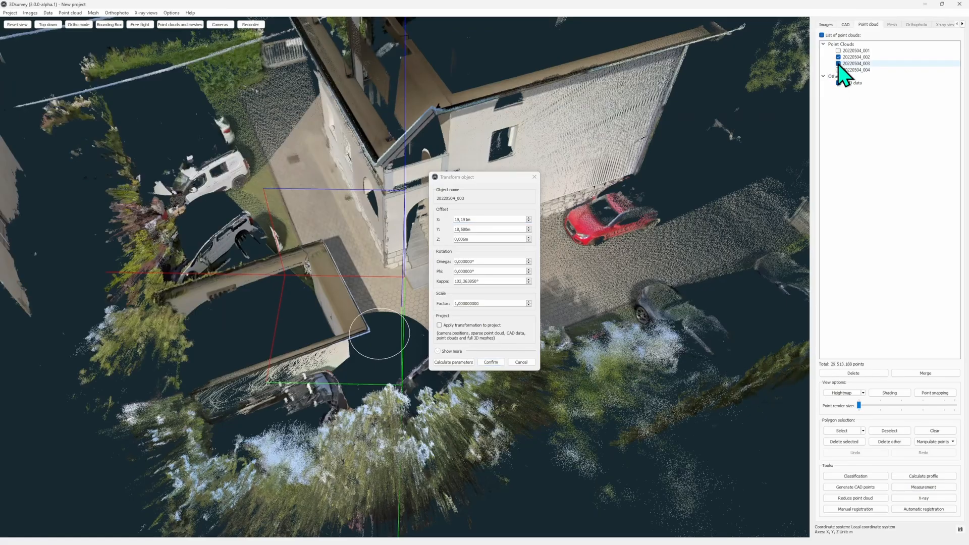
{"action": "left_click_drag", "start_coordinate": [315, 148], "coordinate": [196, 157]}
{"action": "left_click", "coordinate": [839, 63]}
{"action": "left_click", "coordinate": [839, 64]}
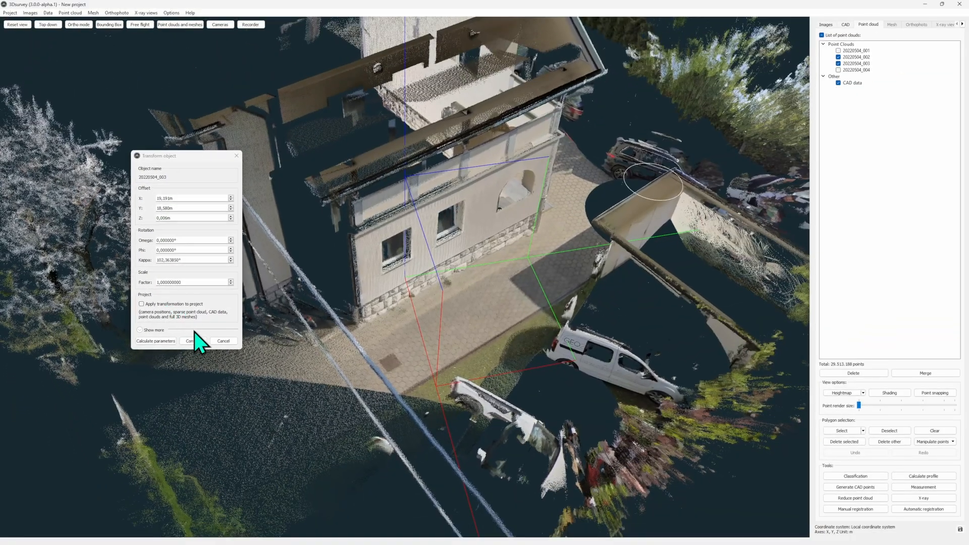
{"action": "left_click", "coordinate": [198, 342]}
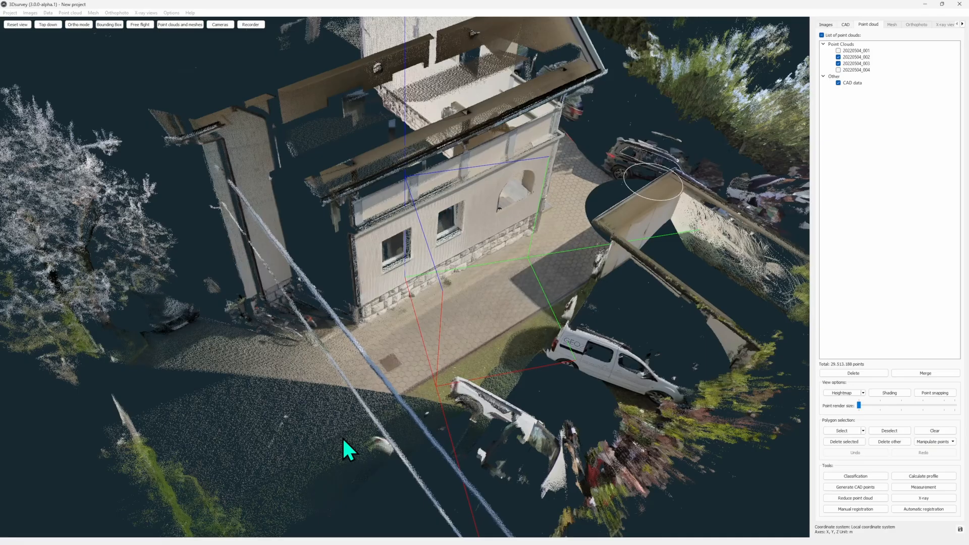
- Hide 20220504_002 and show 20220504_004 together with 20220504_003
{"action": "left_click_drag", "start_coordinate": [522, 283], "coordinate": [707, 205]}
{"action": "left_click", "coordinate": [839, 57]}
{"action": "left_click", "coordinate": [839, 70]}
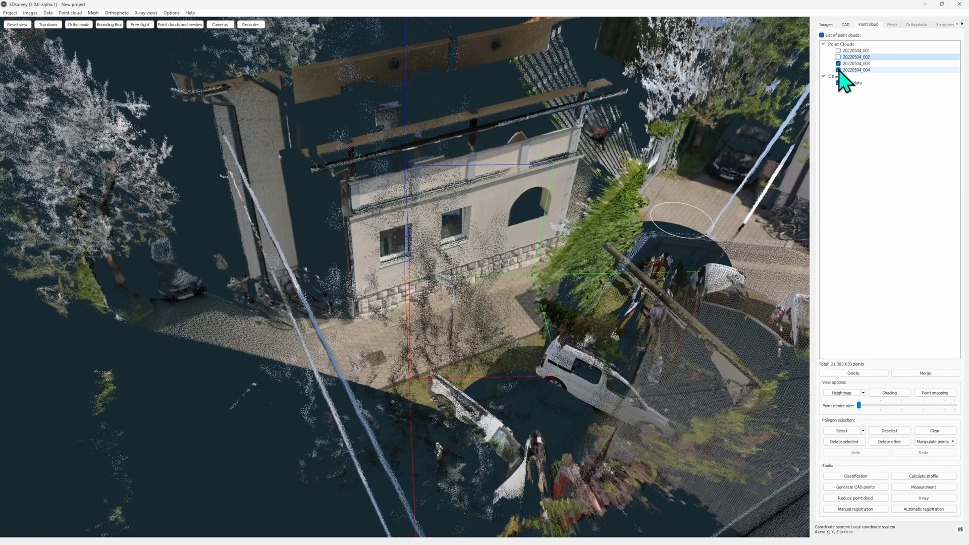
{"action": "left_click_drag", "start_coordinate": [691, 163], "coordinate": [826, 257]}
{"action": "scroll", "coordinate": [762, 353], "scroll_direction": "down", "scroll_amount": 3}
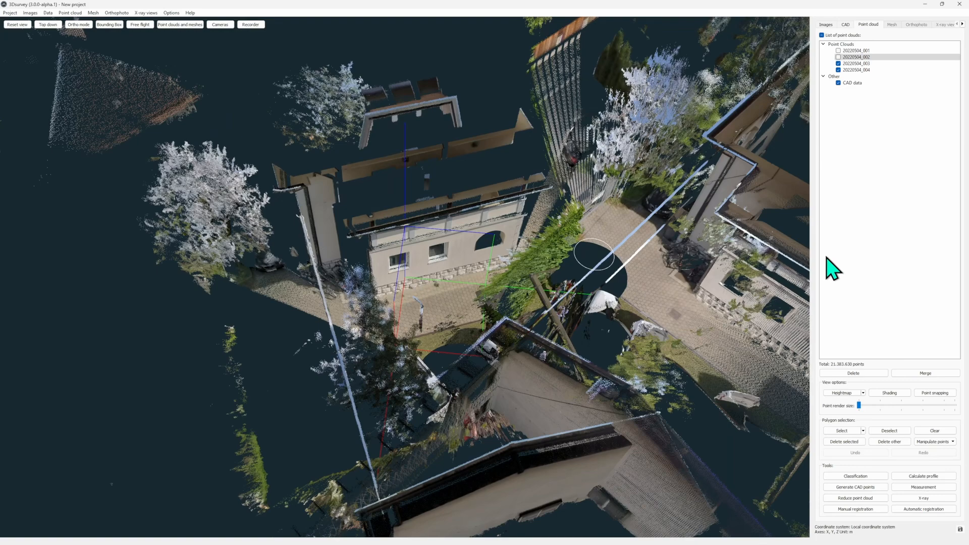
- Start a manual registration with 20220504_004 as the From scan and 20220504_003 as the To scan
{"action": "left_click", "coordinate": [870, 509]}
{"action": "left_click", "coordinate": [187, 371]}
{"action": "left_click", "coordinate": [137, 398]}
{"action": "left_click", "coordinate": [586, 371]}
{"action": "left_click", "coordinate": [626, 392]}
- In 20220504_003, enlarge the rendered points and place To point 1 on the red bicycle detail, about X 2.79, Y -12.43, Z -0.92 m
{"action": "scroll", "coordinate": [275, 257], "scroll_direction": "up", "scroll_amount": 6}
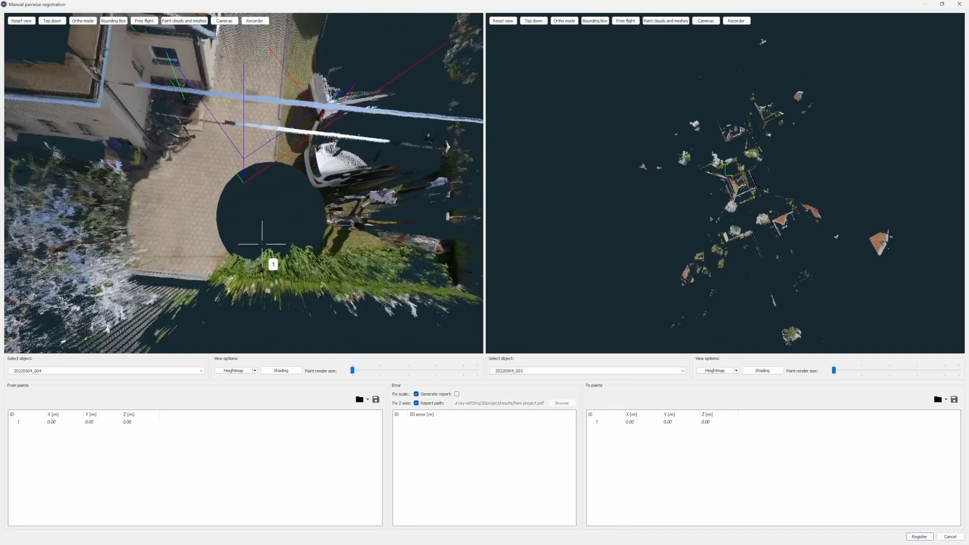
{"action": "scroll", "coordinate": [281, 248], "scroll_direction": "up", "scroll_amount": 3}
{"action": "scroll", "coordinate": [656, 247], "scroll_direction": "up", "scroll_amount": 10}
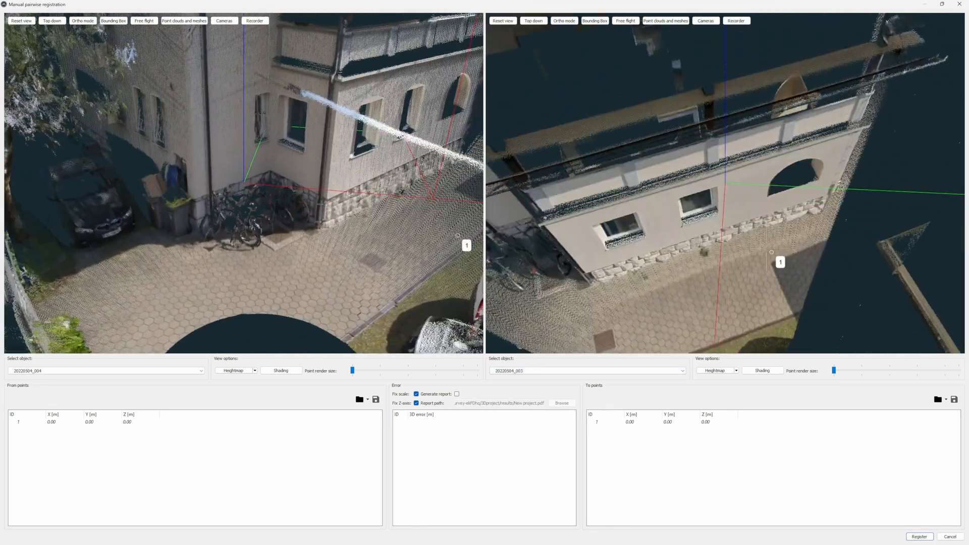
{"action": "left_click_drag", "start_coordinate": [656, 248], "coordinate": [666, 125]}
{"action": "left_click_drag", "start_coordinate": [509, 227], "coordinate": [684, 178]}
{"action": "scroll", "coordinate": [684, 177], "scroll_direction": "up", "scroll_amount": 4}
{"action": "right_click_drag", "start_coordinate": [684, 177], "coordinate": [636, 248]}
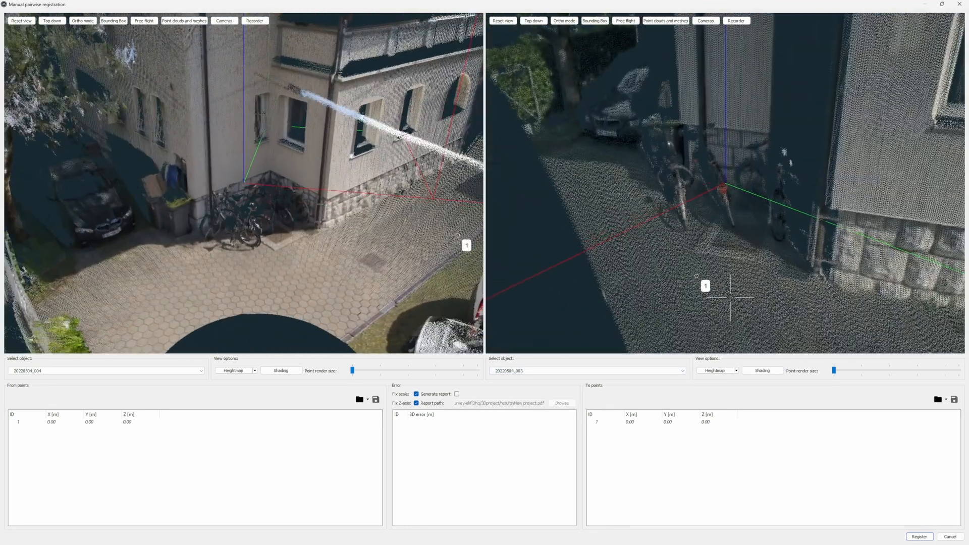
{"action": "left_click_drag", "start_coordinate": [833, 371], "coordinate": [861, 370]}
{"action": "left_click", "coordinate": [722, 189]}
- In 20220504_004, enlarge the rendered points and place From point 1 on the same bicycle detail, about X -0.51, Y 4.67, Z -0.89 m
{"action": "scroll", "coordinate": [268, 215], "scroll_direction": "up", "scroll_amount": 5}
{"action": "right_click_drag", "start_coordinate": [268, 215], "coordinate": [210, 242]}
{"action": "scroll", "coordinate": [242, 189], "scroll_direction": "up", "scroll_amount": 4}
{"action": "left_click_drag", "start_coordinate": [352, 370], "coordinate": [394, 370]}
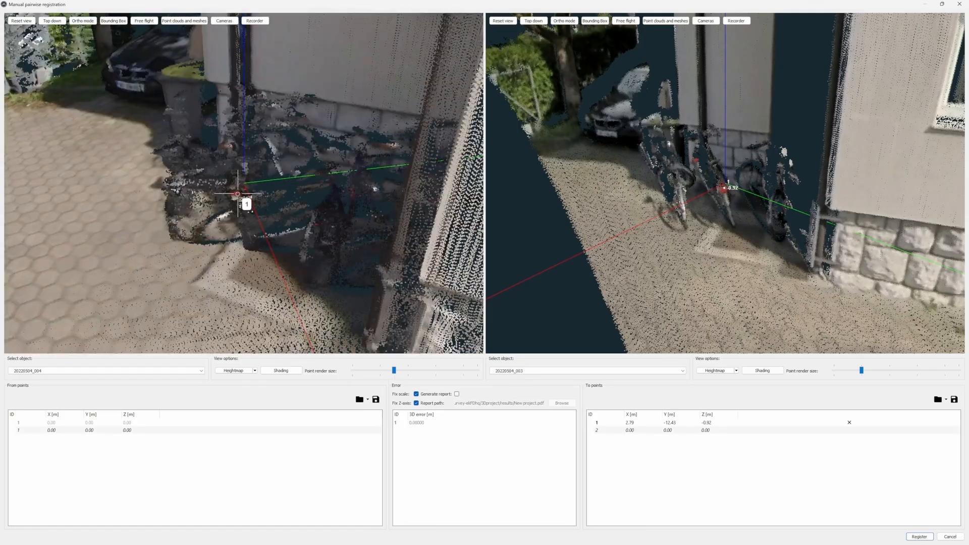
{"action": "left_click", "coordinate": [236, 192]}
- Mark the plinth's top at the house corner as point 2, about 0.93, 5.33, -0.57 m in 20220504_004 and 2.87, -10.86, -0.62 m in 20220504_003
{"action": "scroll", "coordinate": [656, 202], "scroll_direction": "down", "scroll_amount": 6}
{"action": "right_click_drag", "start_coordinate": [646, 202], "coordinate": [701, 213]}
{"action": "scroll", "coordinate": [701, 213], "scroll_direction": "up", "scroll_amount": 2}
{"action": "scroll", "coordinate": [316, 118], "scroll_direction": "down", "scroll_amount": 5}
{"action": "right_click_drag", "start_coordinate": [316, 117], "coordinate": [335, 201]}
{"action": "left_click", "coordinate": [335, 274]}
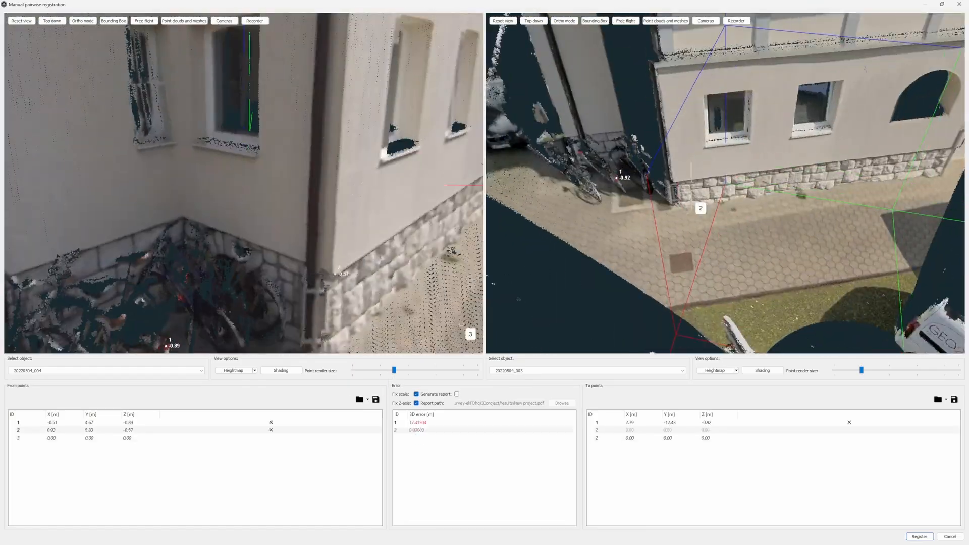
{"action": "scroll", "coordinate": [663, 197], "scroll_direction": "up", "scroll_amount": 8}
{"action": "left_click_drag", "start_coordinate": [663, 197], "coordinate": [730, 189]}
{"action": "left_click", "coordinate": [730, 190]}
- Mark the roof corner as point 3, about 0.68, 4.06, 4.55 m in 20220504_004 and 3.89, -11.61, 4.57 m in 20220504_003, and register
{"action": "scroll", "coordinate": [729, 190], "scroll_direction": "down", "scroll_amount": 6}
{"action": "left_click_drag", "start_coordinate": [355, 130], "coordinate": [362, 84]}
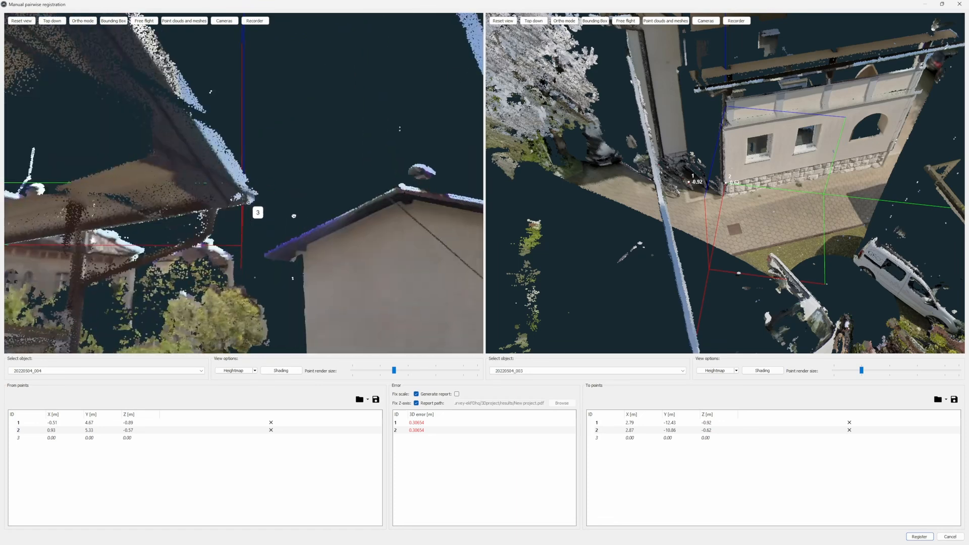
{"action": "left_click", "coordinate": [254, 197]}
{"action": "left_click_drag", "start_coordinate": [709, 120], "coordinate": [833, 153]}
{"action": "left_click", "coordinate": [723, 183]}
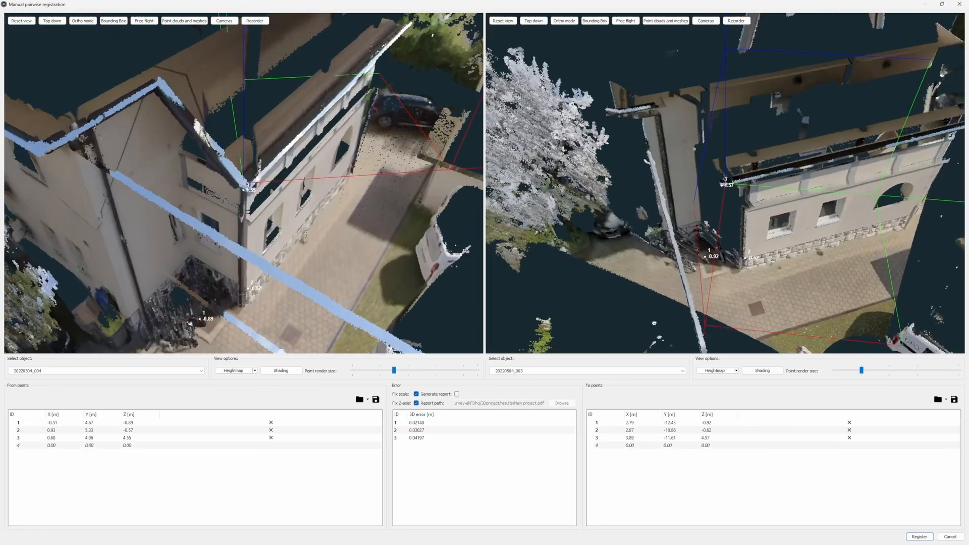
{"action": "left_click", "coordinate": [923, 538]}
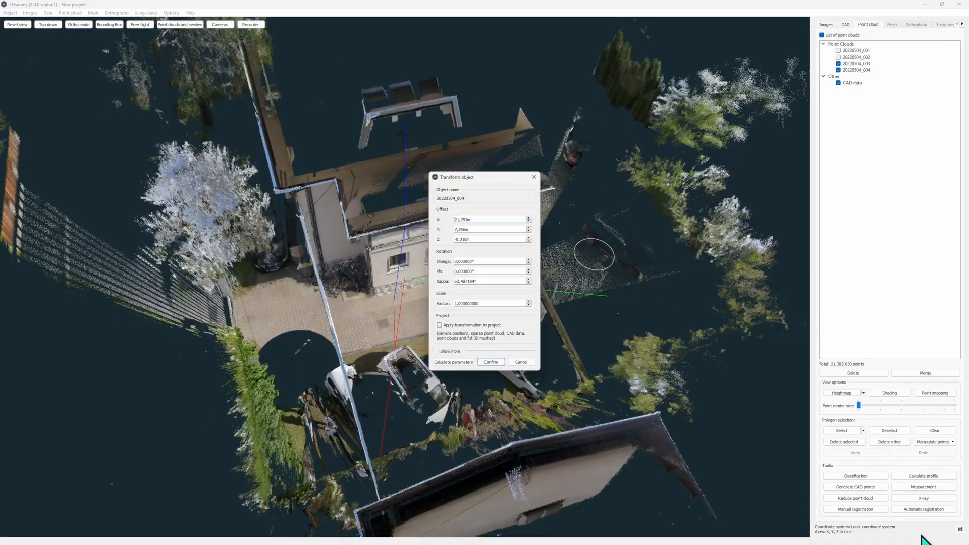
- Toggle 20220504_004 to check its fit with 20220504_003, and confirm the calculated transformation
{"action": "left_click", "coordinate": [838, 70]}
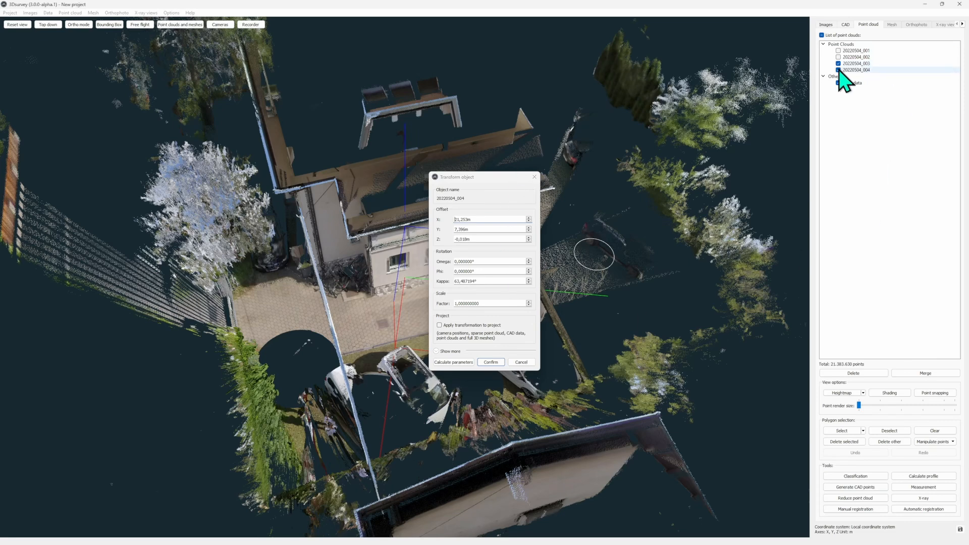
{"action": "left_click", "coordinate": [839, 70]}
{"action": "left_click", "coordinate": [839, 69]}
{"action": "left_click", "coordinate": [838, 69]}
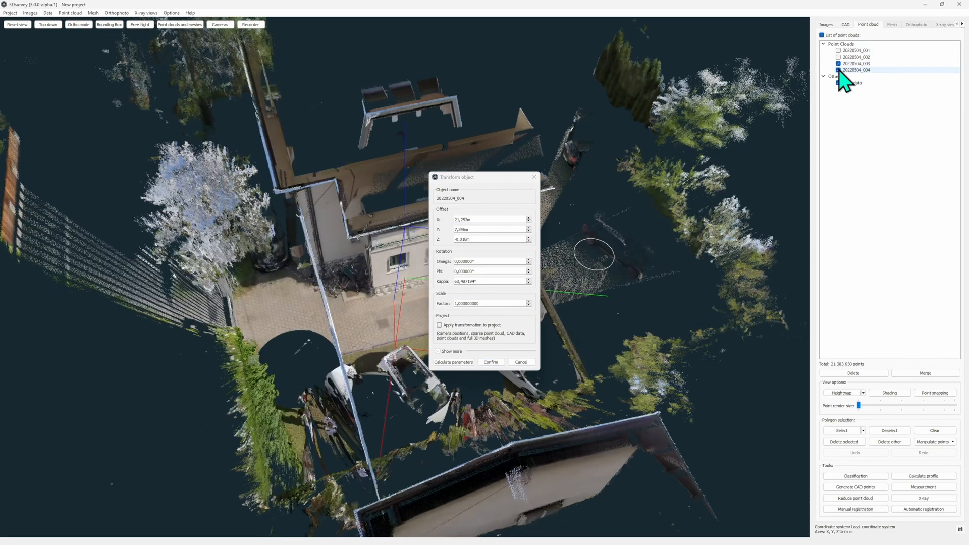
{"action": "left_click", "coordinate": [498, 363]}
- Show 20220504_001 and 20220504_002 as well, and view all four registered scans around the house
{"action": "left_click_drag", "start_coordinate": [374, 241], "coordinate": [580, 161]}
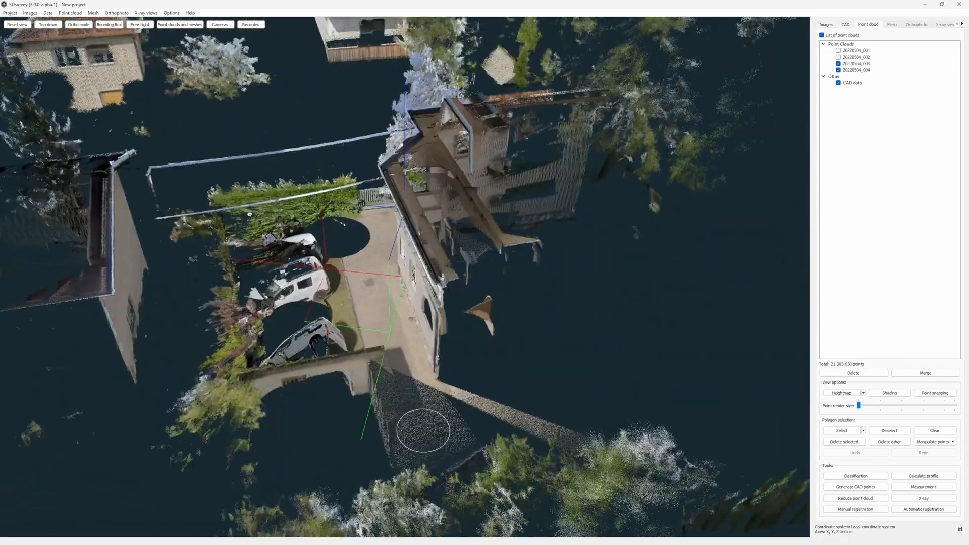
{"action": "left_click", "coordinate": [839, 50]}
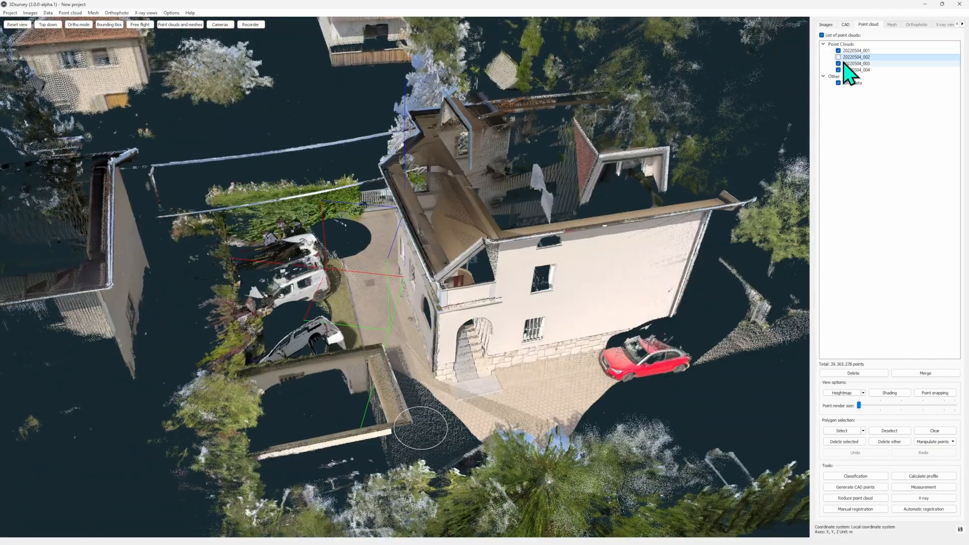
{"action": "left_click", "coordinate": [839, 58]}
{"action": "left_click_drag", "start_coordinate": [481, 180], "coordinate": [535, 263]}
{"action": "left_click_drag", "start_coordinate": [443, 398], "coordinate": [539, 210]}
- Turn on the bounding box around the four scans and pull its sides in close to the house
{"action": "scroll", "coordinate": [497, 208], "scroll_direction": "down", "scroll_amount": 5}
{"action": "scroll", "coordinate": [521, 208], "scroll_direction": "down", "scroll_amount": 5}
{"action": "scroll", "coordinate": [463, 255], "scroll_direction": "down", "scroll_amount": 5}
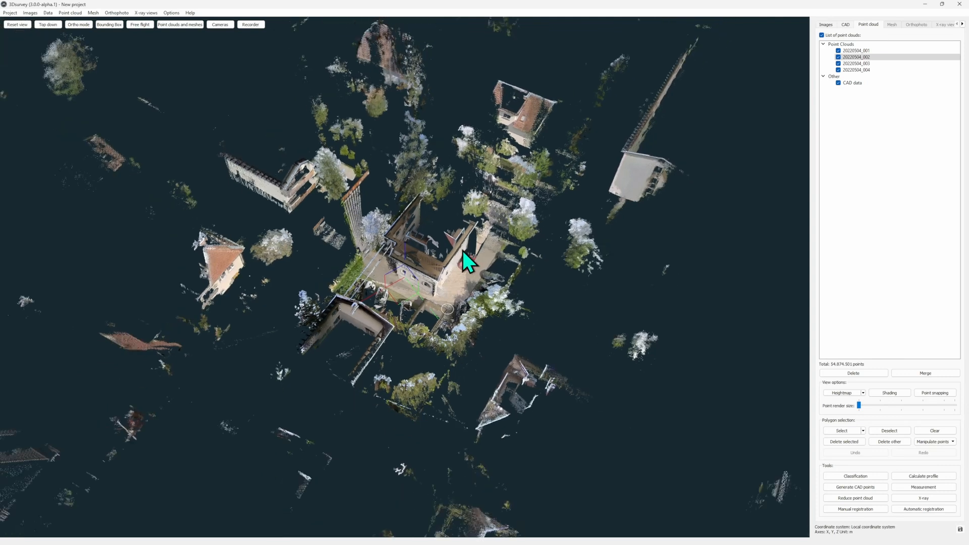
{"action": "scroll", "coordinate": [469, 267], "scroll_direction": "down", "scroll_amount": 2}
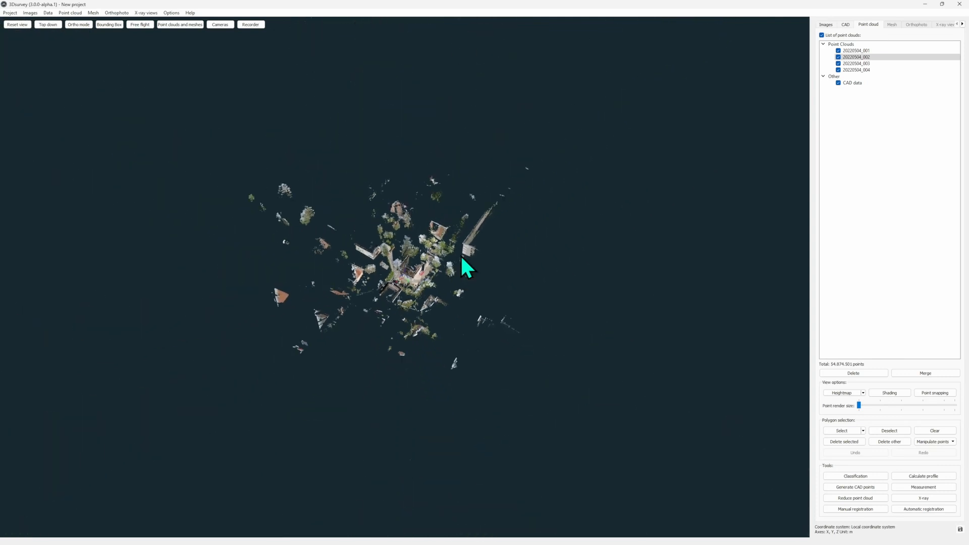
{"action": "left_click", "coordinate": [108, 24]}
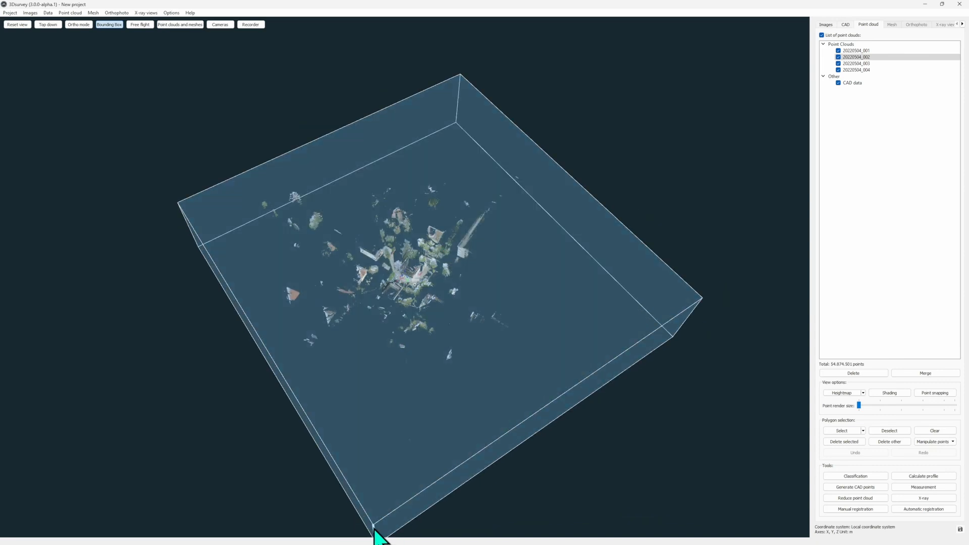
{"action": "left_click_drag", "start_coordinate": [376, 535], "coordinate": [409, 536]}
{"action": "left_click_drag", "start_coordinate": [462, 482], "coordinate": [482, 323]}
{"action": "left_click_drag", "start_coordinate": [272, 344], "coordinate": [374, 301]}
{"action": "left_click_drag", "start_coordinate": [417, 197], "coordinate": [411, 282]}
{"action": "scroll", "coordinate": [411, 277], "scroll_direction": "up", "scroll_amount": 2}
{"action": "scroll", "coordinate": [412, 272], "scroll_direction": "up", "scroll_amount": 8}
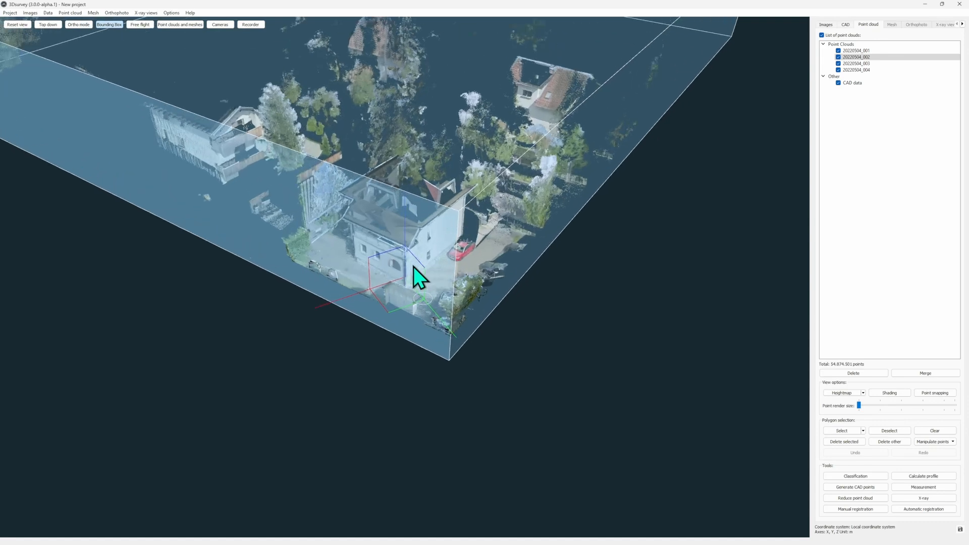
- Lower the bounding box's top face to cut the house through its ground-floor walls
{"action": "left_click_drag", "start_coordinate": [473, 125], "coordinate": [588, 285]}
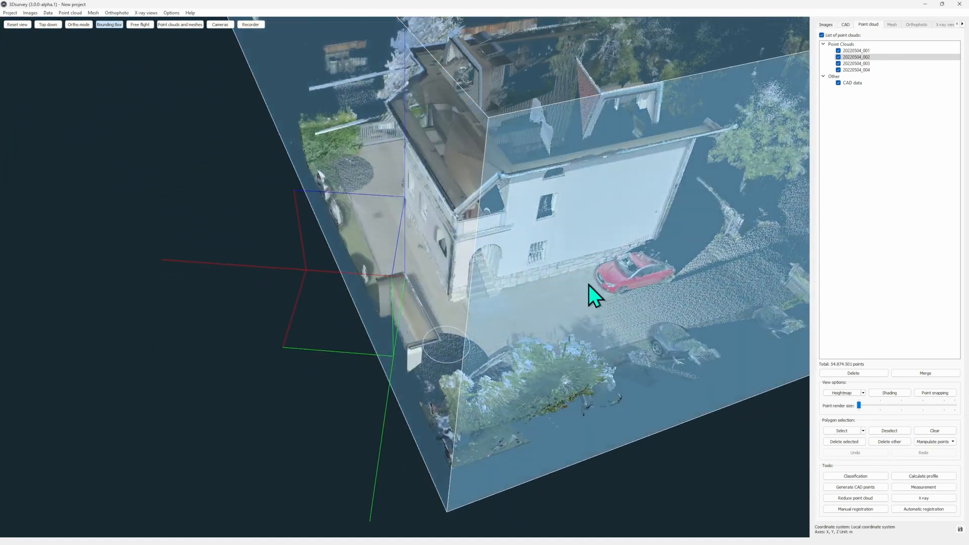
{"action": "left_click_drag", "start_coordinate": [537, 227], "coordinate": [557, 196]}
{"action": "left_click_drag", "start_coordinate": [551, 98], "coordinate": [546, 332]}
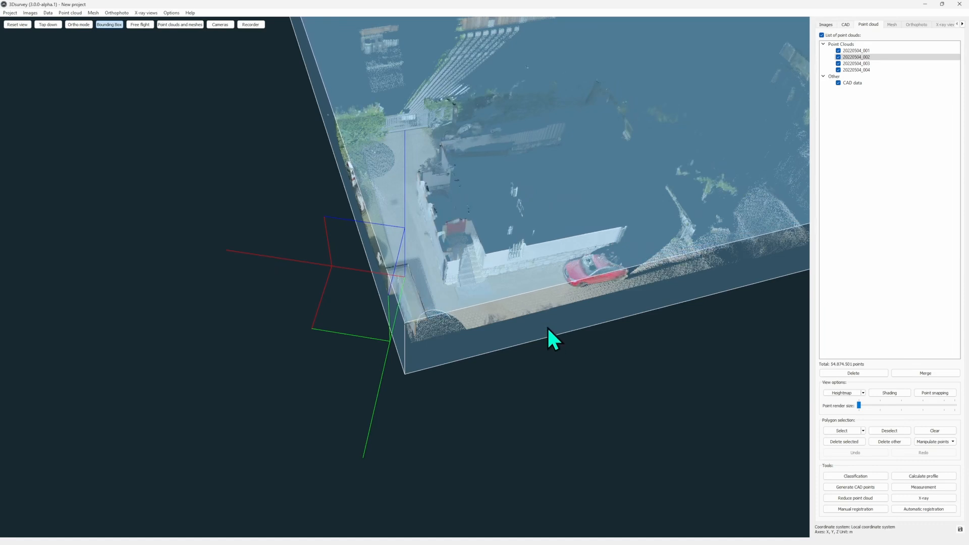
- Raise the bounding box's bottom face above the paving, and hide the box outline
{"action": "scroll", "coordinate": [506, 258], "scroll_direction": "up", "scroll_amount": 10}
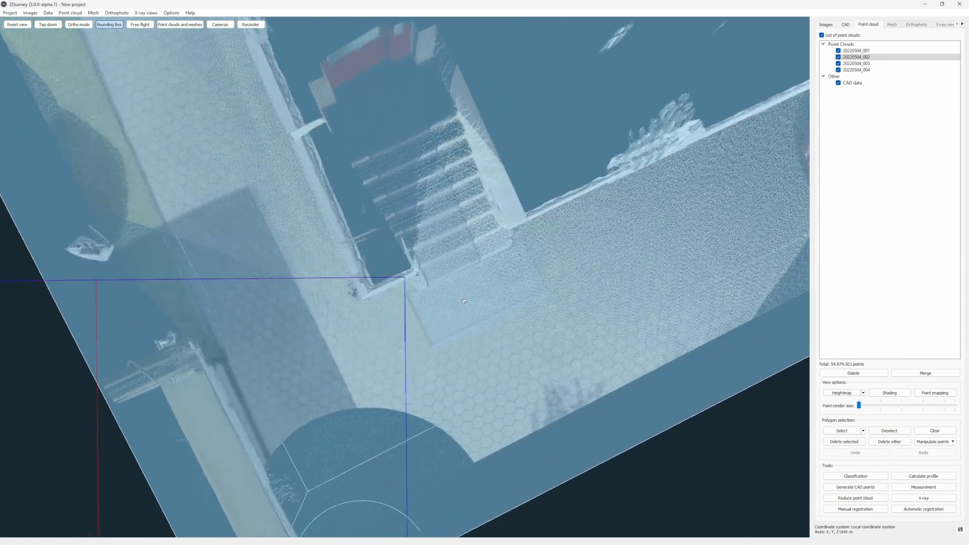
{"action": "left_click_drag", "start_coordinate": [464, 302], "coordinate": [414, 460]}
{"action": "scroll", "coordinate": [443, 216], "scroll_direction": "down", "scroll_amount": 4}
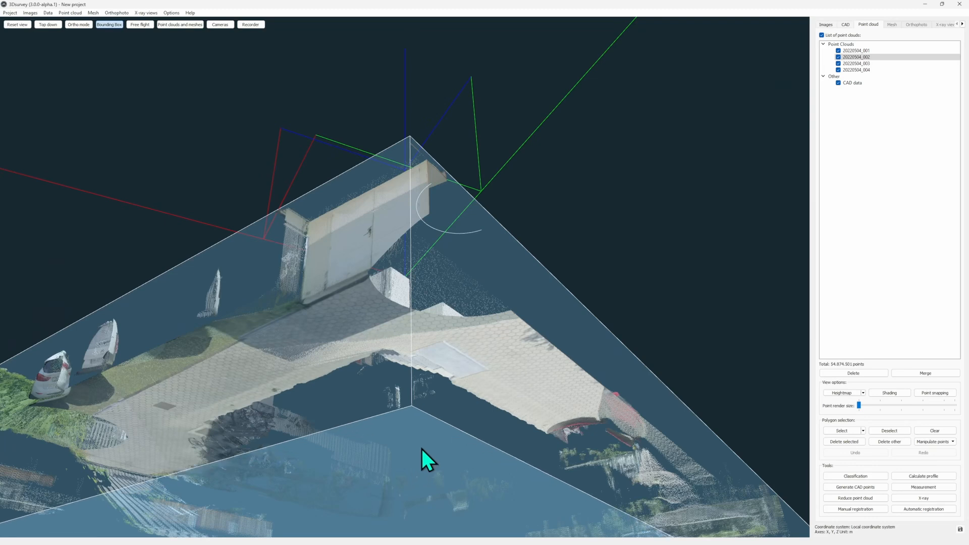
{"action": "left_click_drag", "start_coordinate": [504, 260], "coordinate": [483, 391]}
{"action": "left_click_drag", "start_coordinate": [365, 277], "coordinate": [401, 207]}
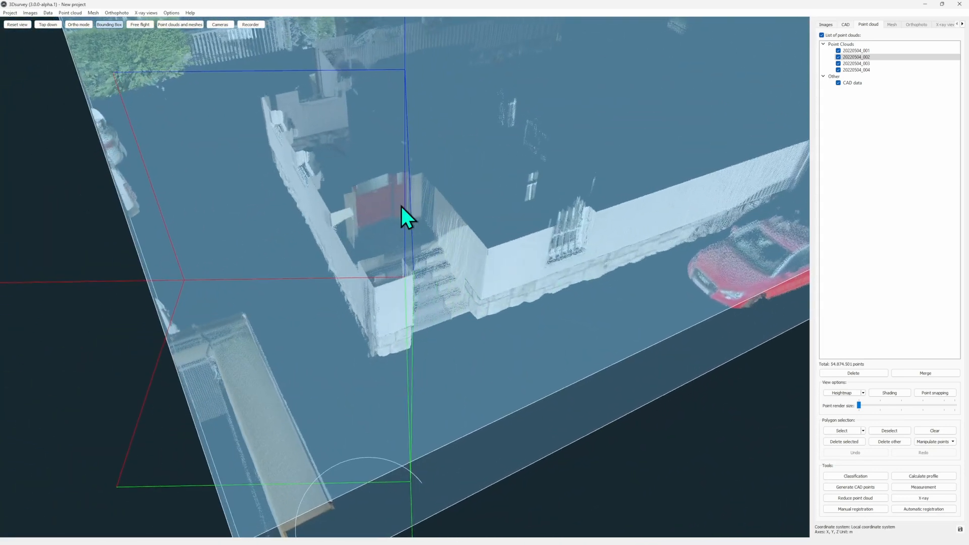
{"action": "left_click", "coordinate": [107, 25]}
- Select the sliced house walls and entrance stairs with a polygon drawn around them
{"action": "left_click_drag", "start_coordinate": [407, 324], "coordinate": [444, 378]}
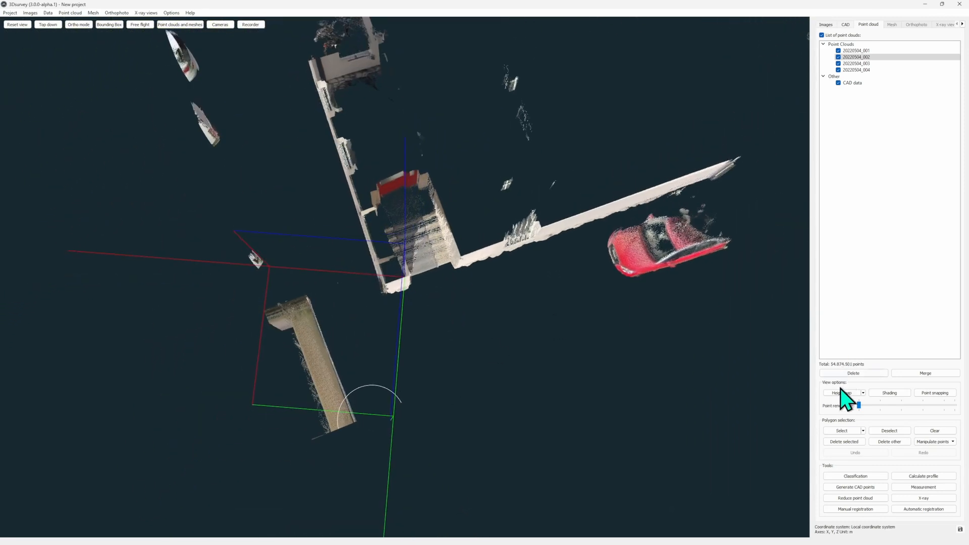
{"action": "left_click_drag", "start_coordinate": [402, 206], "coordinate": [377, 370]}
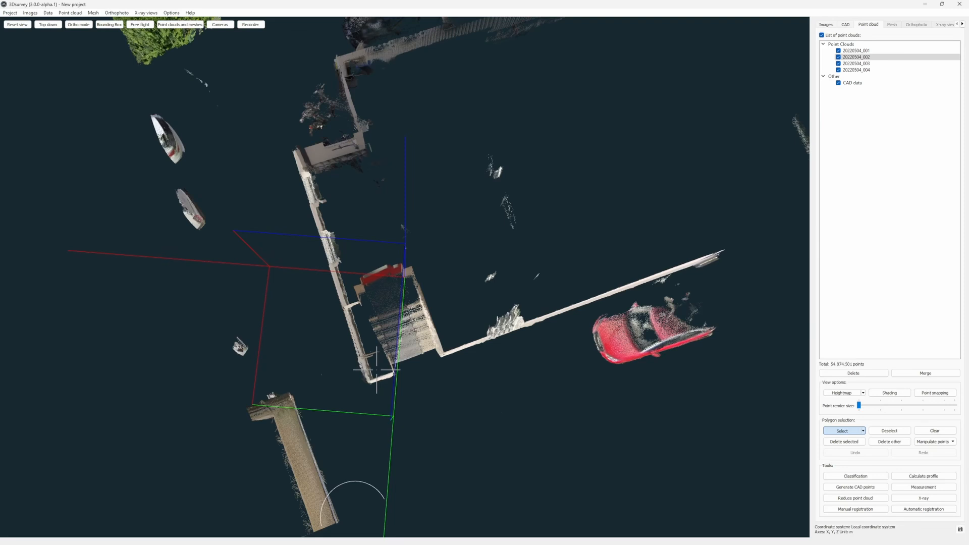
{"action": "left_click", "coordinate": [224, 88]}
{"action": "left_click", "coordinate": [386, 31]}
{"action": "left_click", "coordinate": [509, 37]}
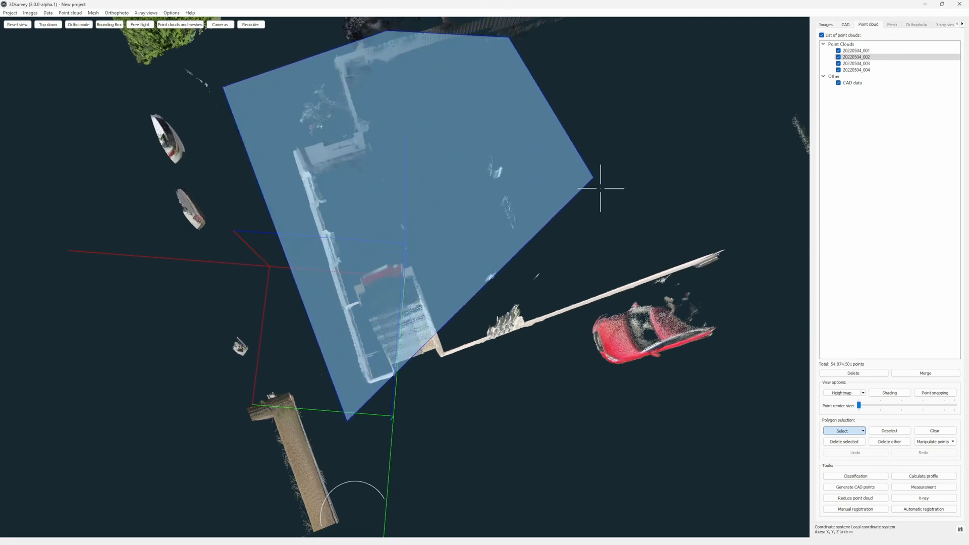
{"action": "left_click", "coordinate": [603, 194]}
{"action": "right_click", "coordinate": [765, 258]}
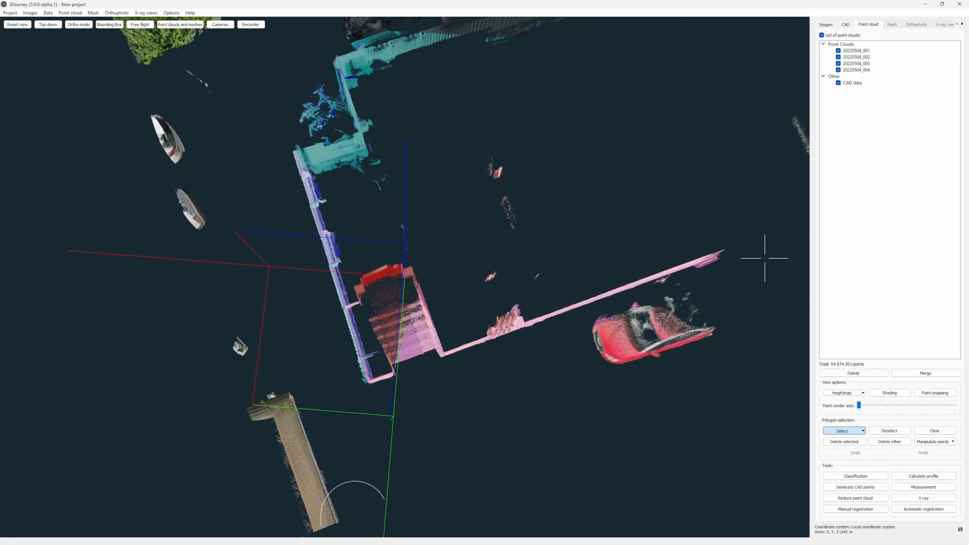
- Enlarge the point render size to inspect the wall corner beside the entrance stairs up close
{"action": "scroll", "coordinate": [422, 396], "scroll_direction": "up", "scroll_amount": 5}
{"action": "left_click_drag", "start_coordinate": [445, 258], "coordinate": [486, 216]}
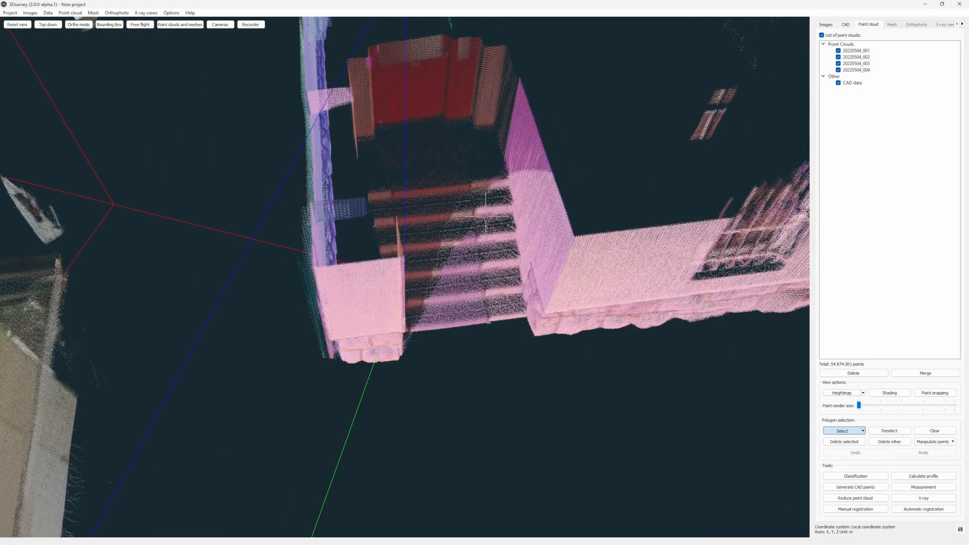
{"action": "double_click", "coordinate": [303, 183]}
{"action": "left_click_drag", "start_coordinate": [376, 269], "coordinate": [483, 367]}
{"action": "left_click_drag", "start_coordinate": [858, 405], "coordinate": [880, 411]}
{"action": "mouse_move", "coordinate": [437, 360]}
{"action": "left_mouse_down"}
{"action": "mouse_move", "coordinate": [443, 290]}
{"action": "mouse_move", "coordinate": [455, 318]}
{"action": "mouse_move", "coordinate": [437, 377]}
{"action": "left_mouse_up"}
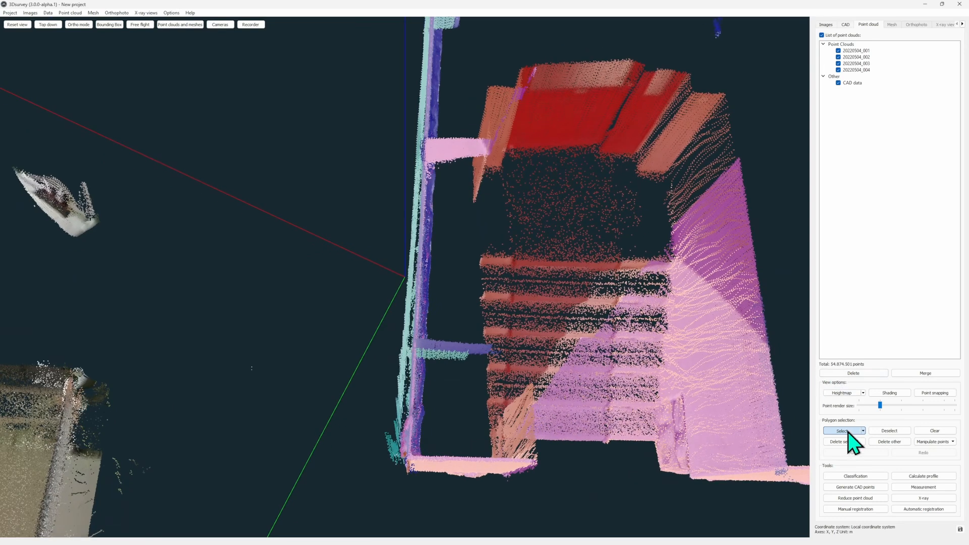
- Hide scans 20220504_001 and 20220504_002, and clear the polygon selection
{"action": "left_click", "coordinate": [838, 50]}
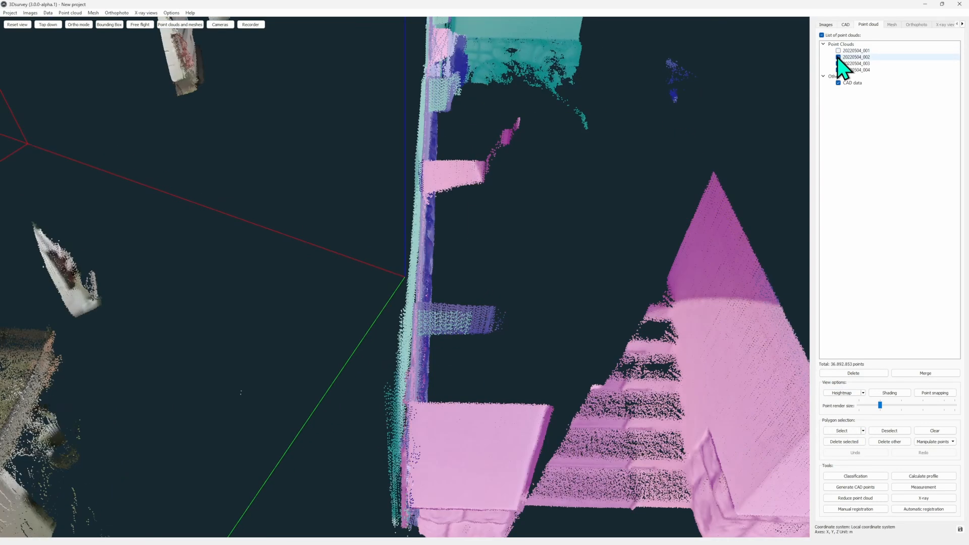
{"action": "left_click", "coordinate": [839, 57]}
{"action": "left_click_drag", "start_coordinate": [640, 198], "coordinate": [642, 166]}
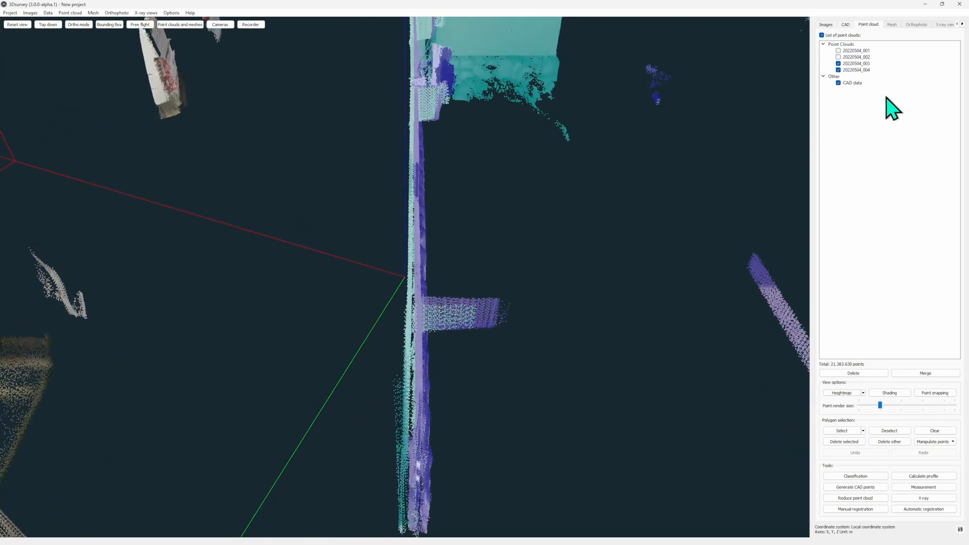
{"action": "left_click", "coordinate": [940, 431]}
{"action": "left_click_drag", "start_coordinate": [634, 255], "coordinate": [705, 190]}
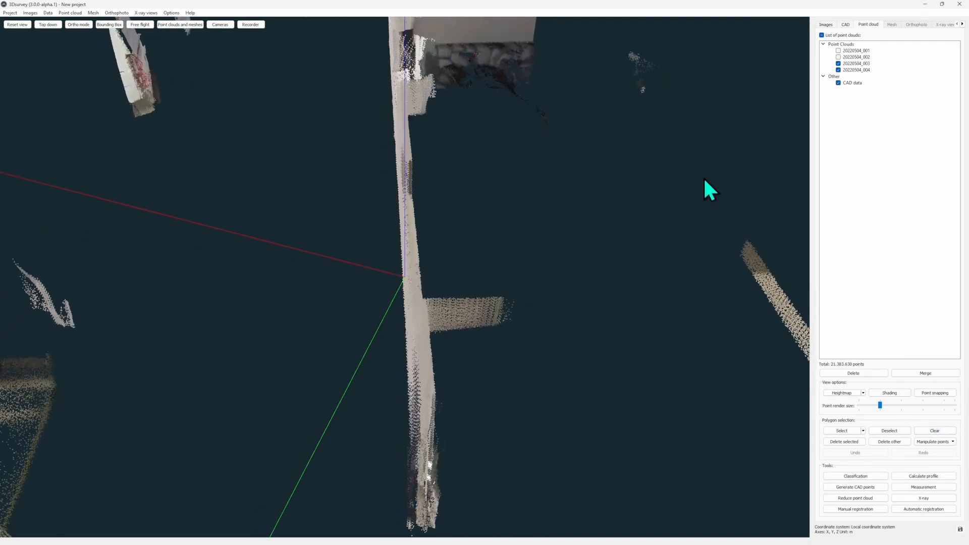
- Give scan 20220504_003 a custom yellow point colour
{"action": "right_click", "coordinate": [873, 65]}
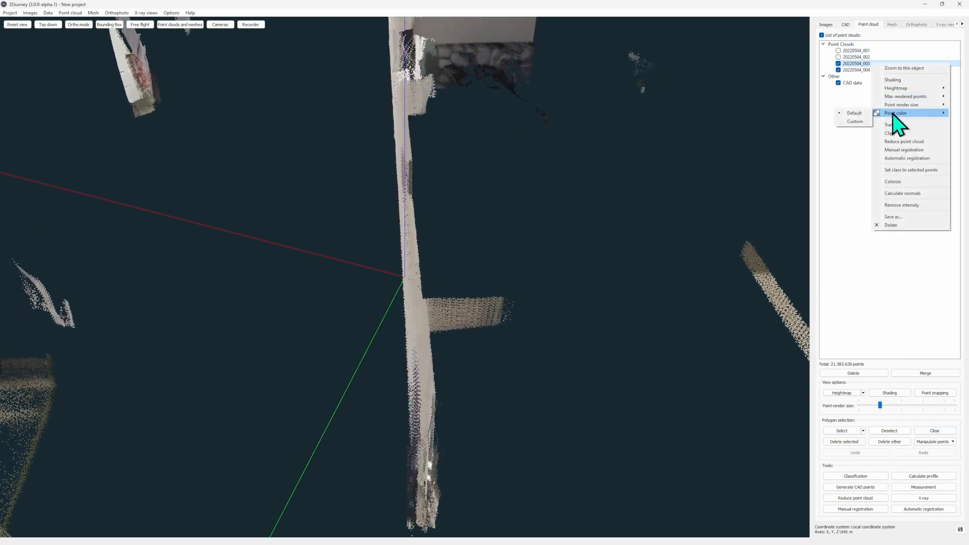
{"action": "left_click", "coordinate": [855, 122]}
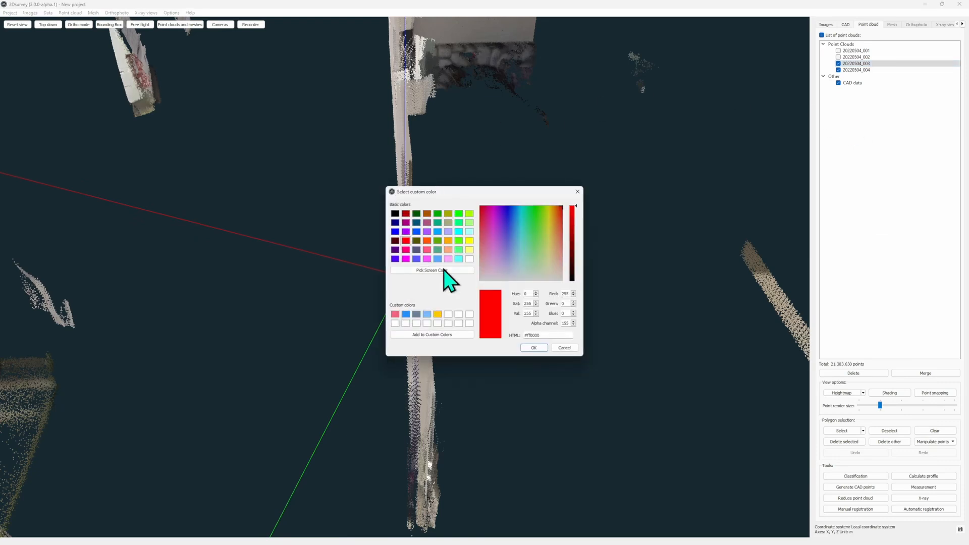
{"action": "left_click", "coordinate": [470, 241]}
{"action": "left_click", "coordinate": [539, 348]}
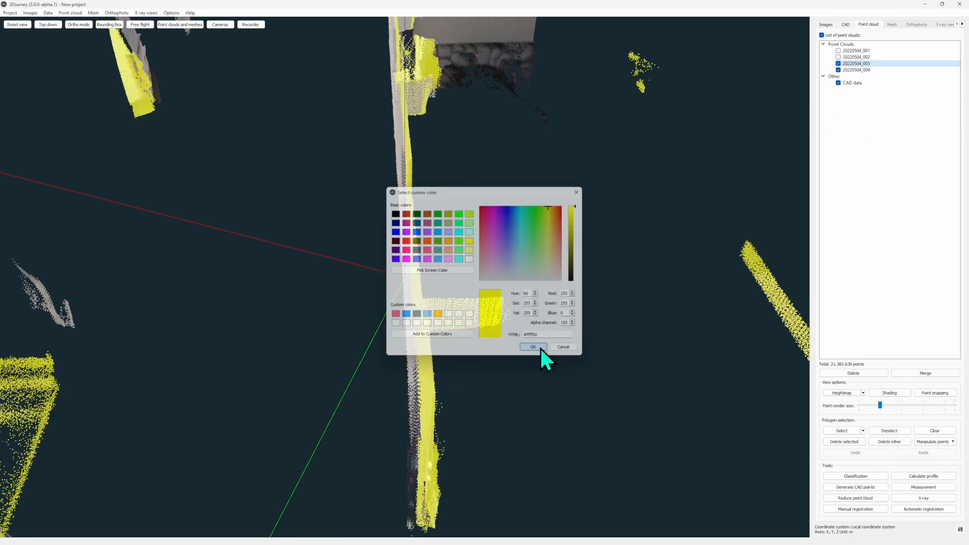
- Give scan 20220504_004 a custom magenta point colour
{"action": "right_click", "coordinate": [863, 70]}
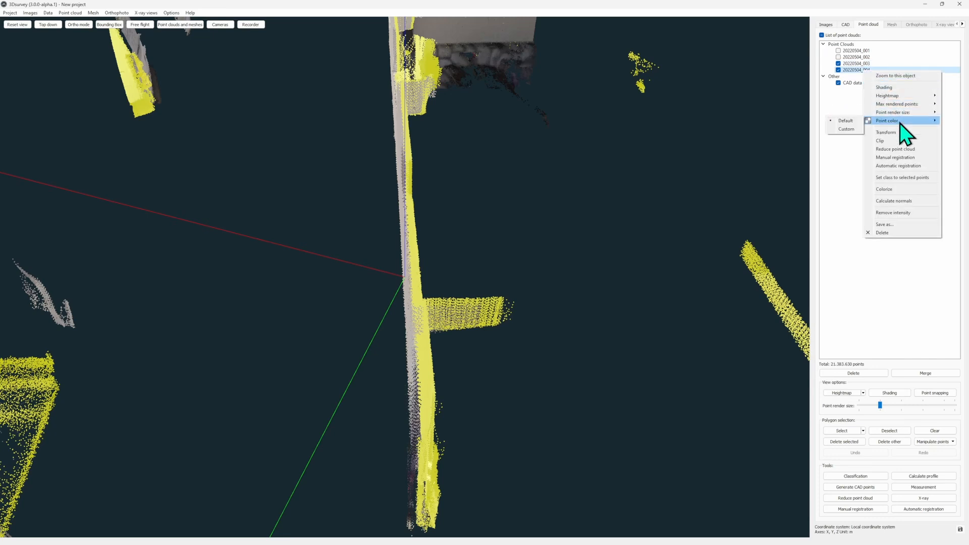
{"action": "left_click", "coordinate": [846, 129]}
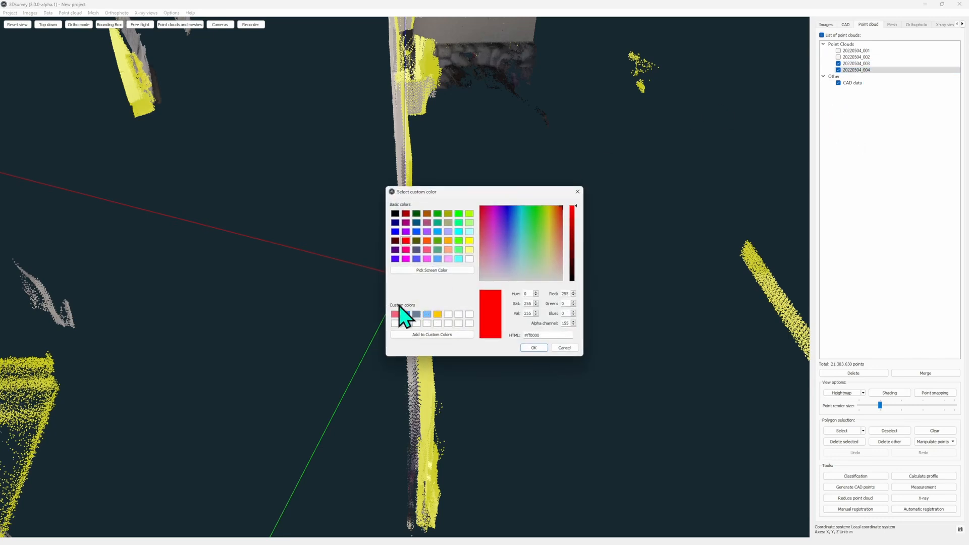
{"action": "left_click", "coordinate": [406, 259]}
{"action": "left_click", "coordinate": [534, 348]}
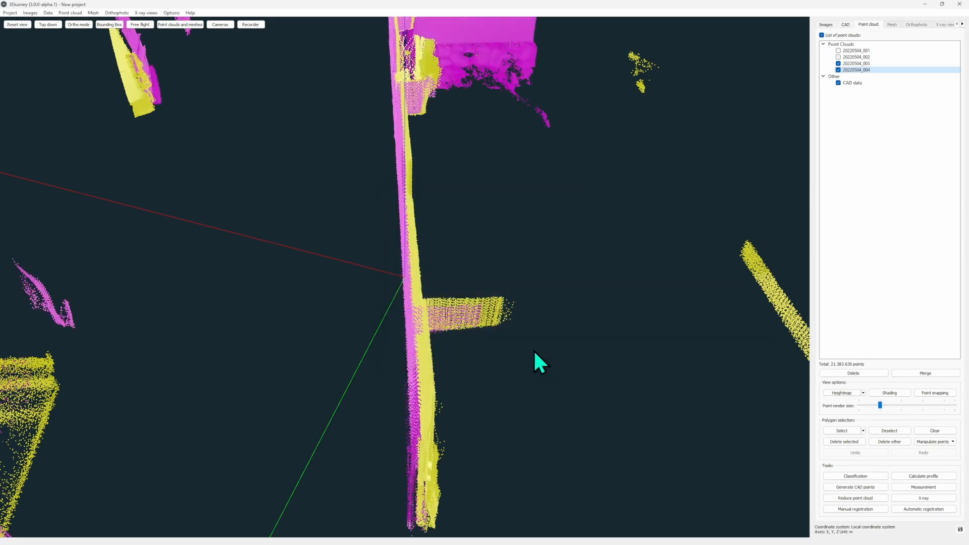
- Set up a CAD measurement that displays only the 2D distance
{"action": "mouse_move", "coordinate": [553, 331]}
{"action": "left_mouse_down"}
{"action": "mouse_move", "coordinate": [546, 301]}
{"action": "mouse_move", "coordinate": [497, 290]}
{"action": "mouse_move", "coordinate": [616, 296]}
{"action": "mouse_move", "coordinate": [559, 314]}
{"action": "left_mouse_up"}
{"action": "scroll", "coordinate": [558, 311], "scroll_direction": "down", "scroll_amount": 3}
{"action": "right_click_drag", "start_coordinate": [544, 158], "coordinate": [575, 213]}
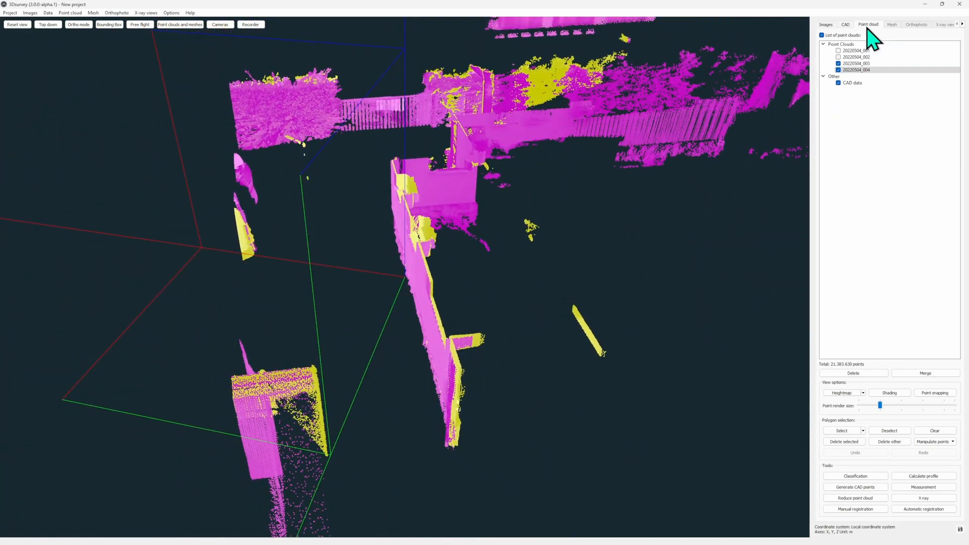
{"action": "left_click", "coordinate": [847, 24]}
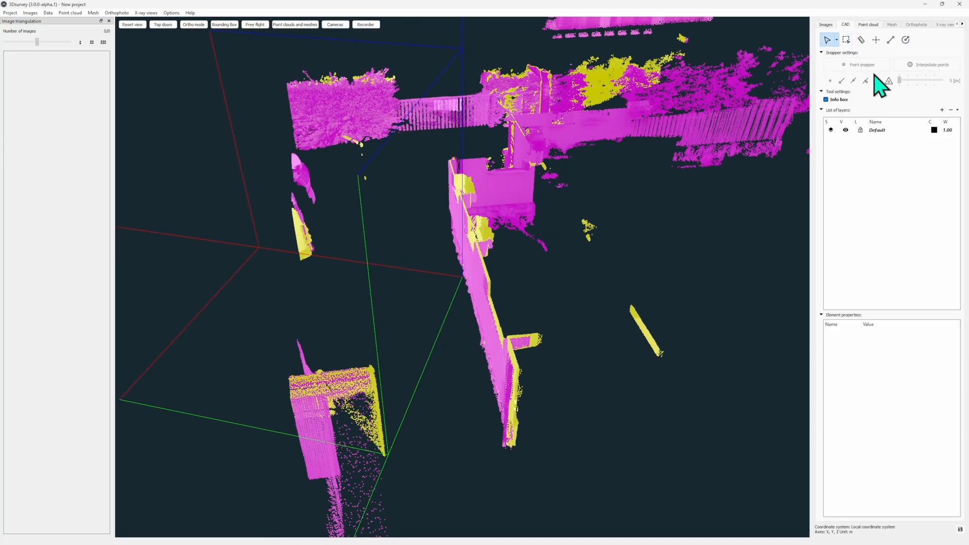
{"action": "left_click", "coordinate": [861, 40]}
{"action": "left_click", "coordinate": [826, 117]}
{"action": "left_click", "coordinate": [825, 107]}
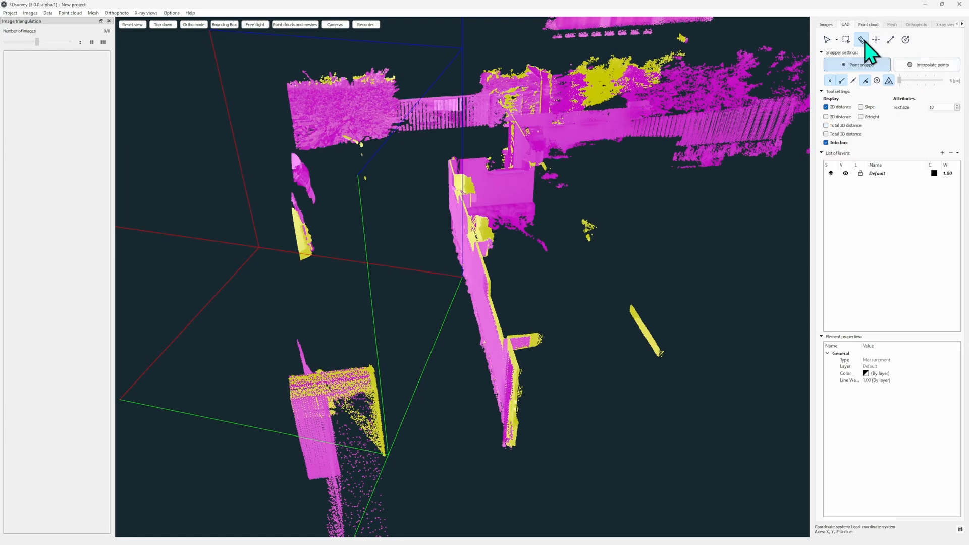
- Measure the horizontal gap between the yellow and magenta wall surfaces near the house corner
{"action": "middle_click_drag", "start_coordinate": [535, 292], "coordinate": [490, 379]}
{"action": "scroll", "coordinate": [490, 380], "scroll_direction": "up", "scroll_amount": 10}
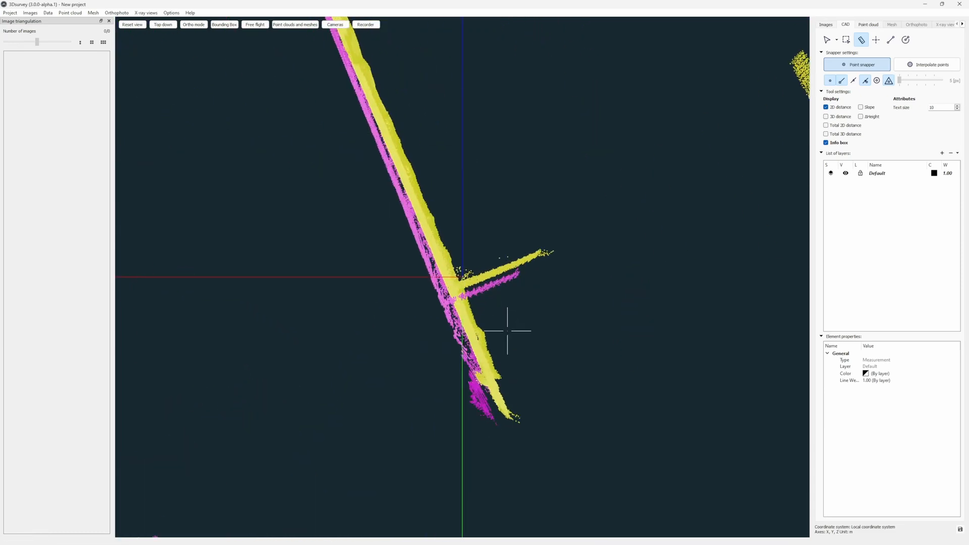
{"action": "middle_click_drag", "start_coordinate": [483, 318], "coordinate": [492, 255]}
{"action": "scroll", "coordinate": [480, 316], "scroll_direction": "up", "scroll_amount": 3}
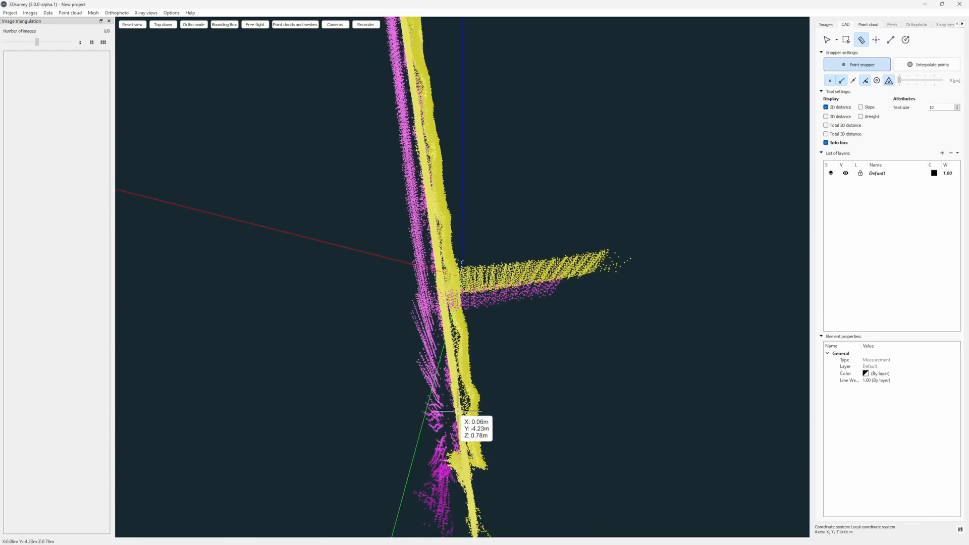
{"action": "left_click", "coordinate": [457, 412]}
{"action": "right_click", "coordinate": [435, 413]}
{"action": "middle_click_drag", "start_coordinate": [520, 409], "coordinate": [530, 386]}
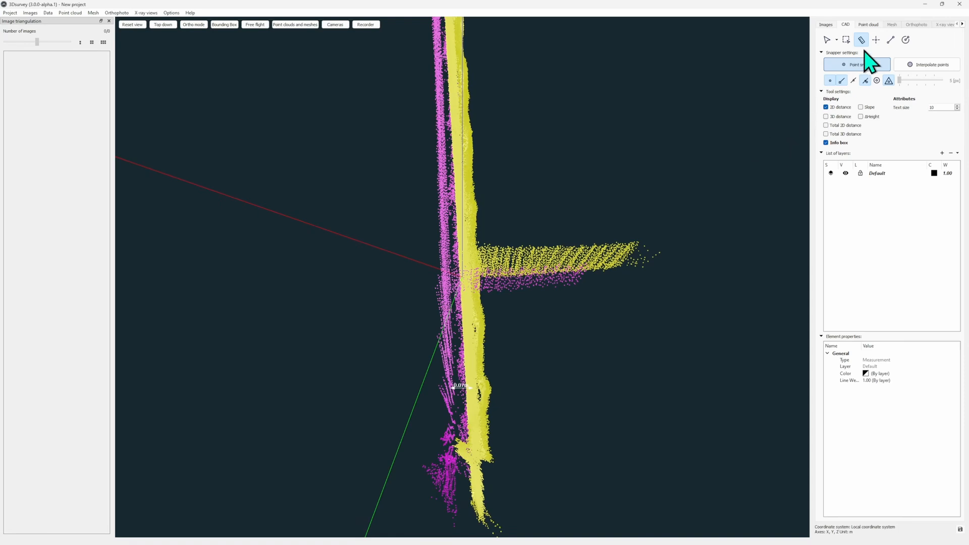
- Automatically register source cloud 20220504_004 to reference cloud 20220504_003 in Normal mode, and check how closely the walls fit
{"action": "left_click", "coordinate": [869, 24]}
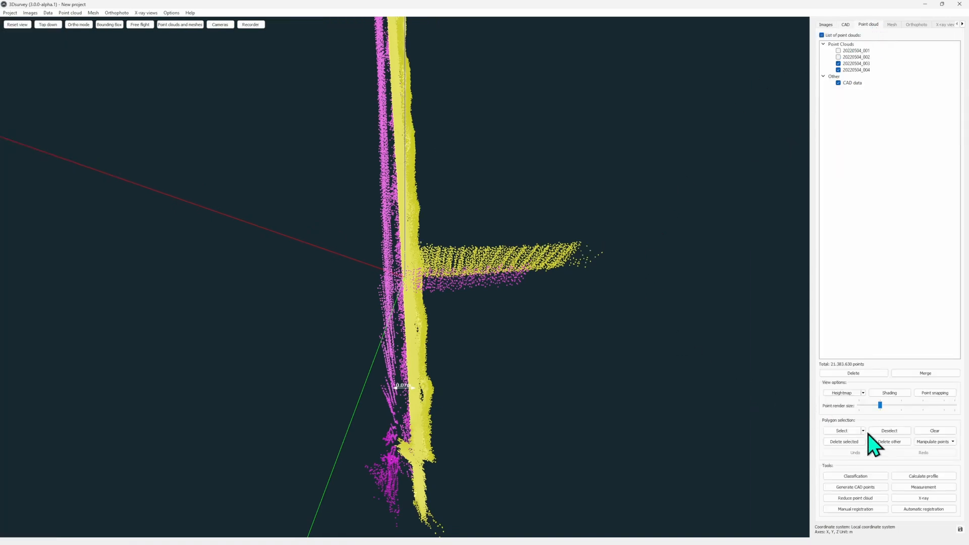
{"action": "left_click", "coordinate": [915, 509]}
{"action": "left_click", "coordinate": [496, 305]}
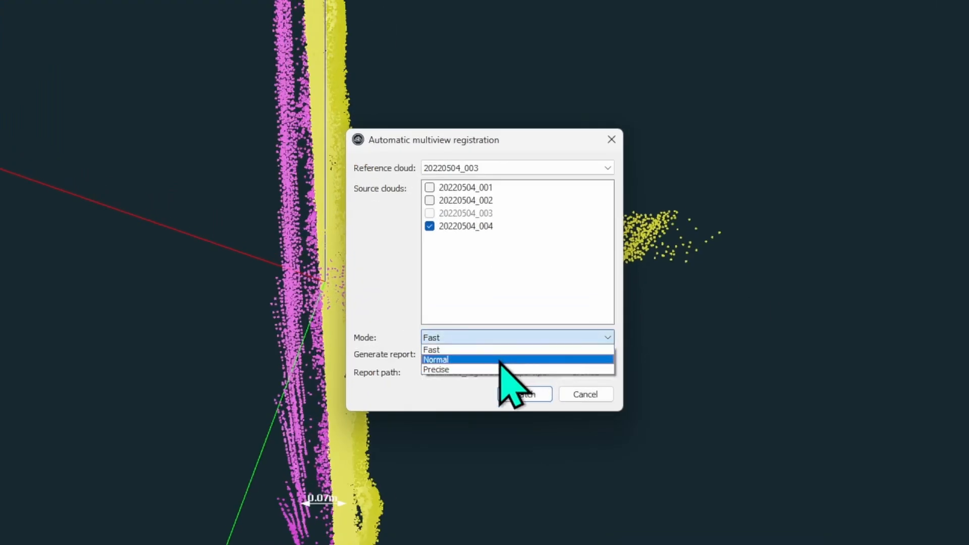
{"action": "left_click", "coordinate": [500, 359]}
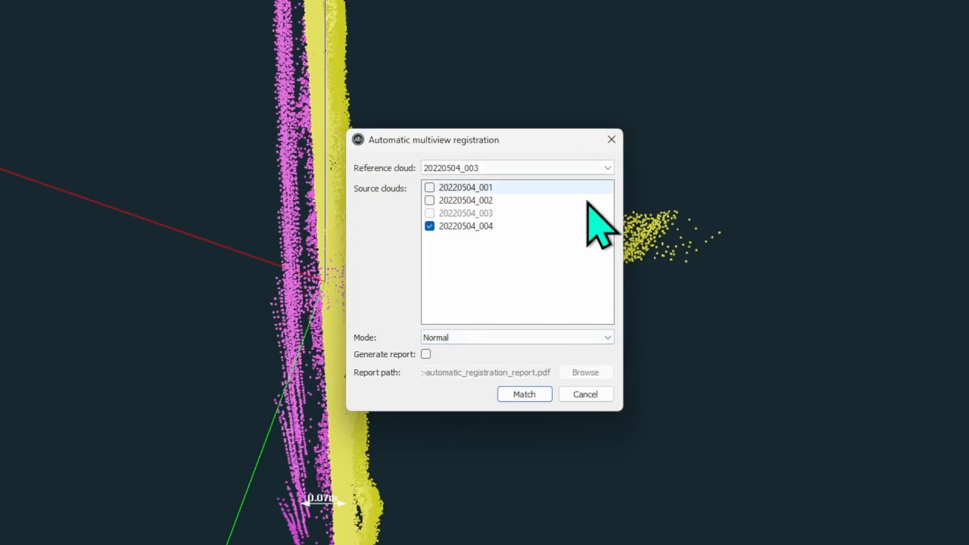
{"action": "left_click", "coordinate": [533, 398]}
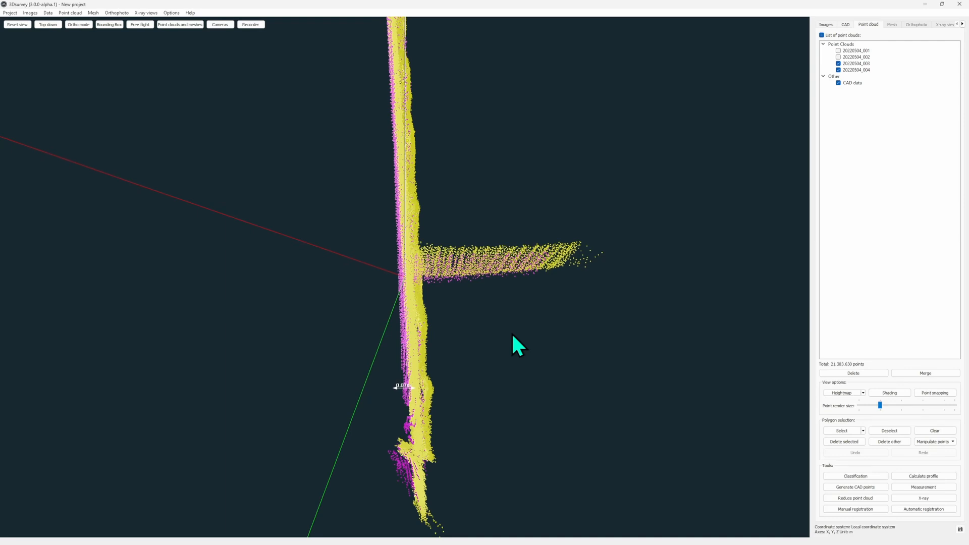
{"action": "scroll", "coordinate": [421, 438], "scroll_direction": "up", "scroll_amount": 5}
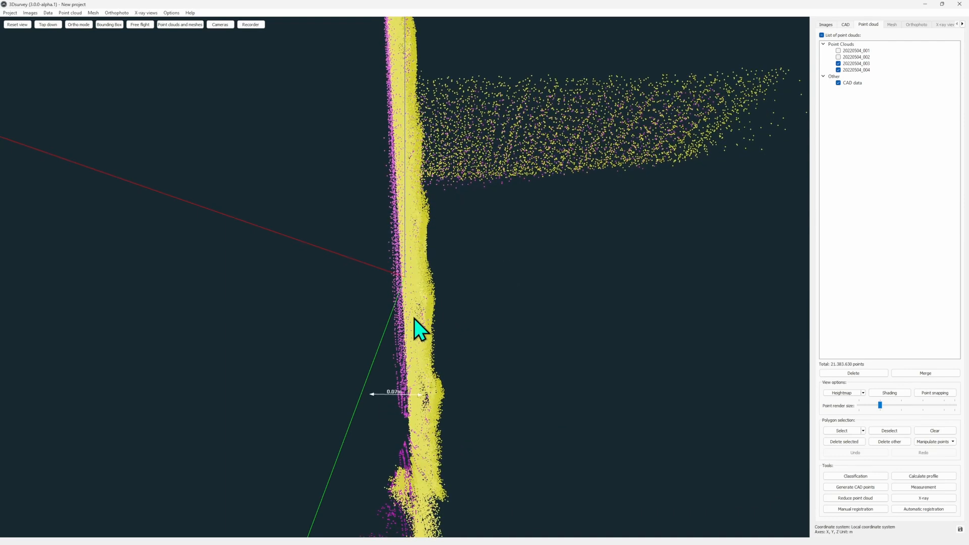
{"action": "left_click_drag", "start_coordinate": [419, 425], "coordinate": [395, 392]}
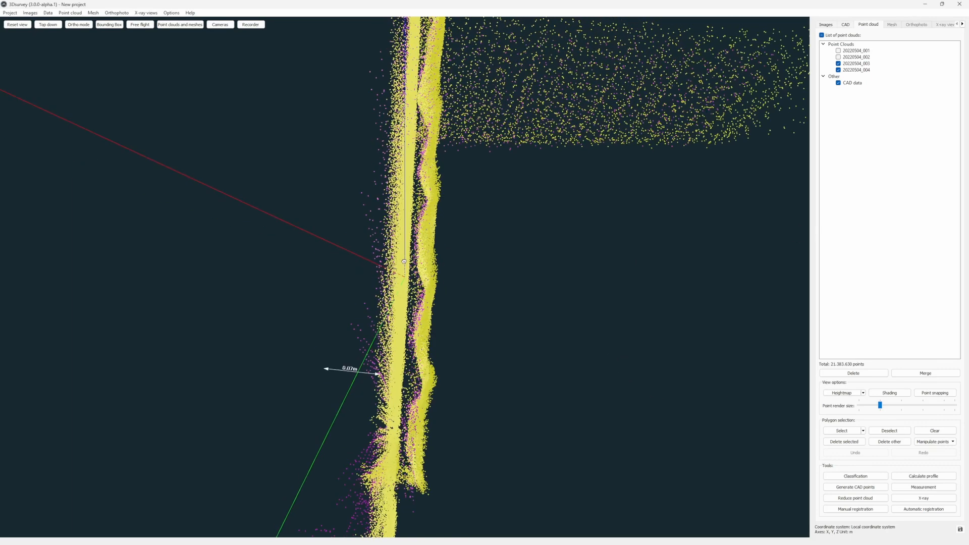
- Measure the horizontal gap between the yellow and magenta wall surfaces again after the Normal-mode registration
{"action": "left_click_drag", "start_coordinate": [385, 314], "coordinate": [398, 345]}
{"action": "left_click", "coordinate": [846, 25]}
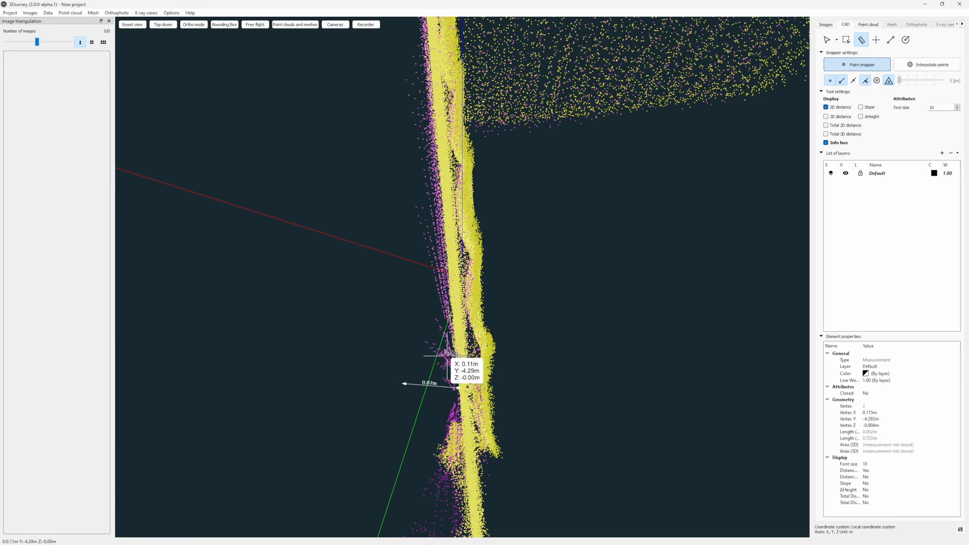
{"action": "mouse_move", "coordinate": [479, 355]}
{"action": "left_mouse_down"}
{"action": "mouse_move", "coordinate": [478, 347]}
{"action": "mouse_move", "coordinate": [478, 357]}
{"action": "left_mouse_up"}
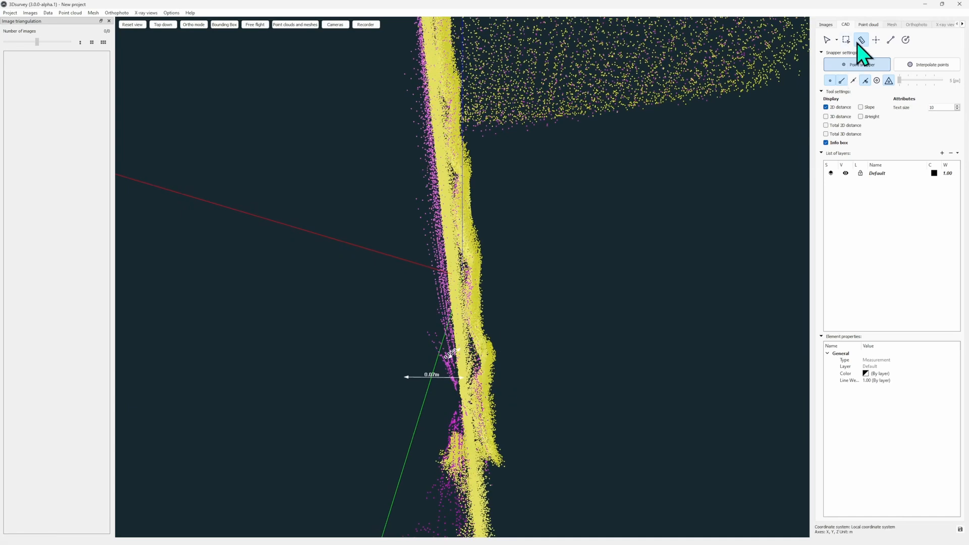
- Run another automatic registration of source cloud 20220504_004 to reference cloud 20220504_003 with a changed mode, and inspect how the walls fit
{"action": "left_click", "coordinate": [867, 25]}
{"action": "left_click", "coordinate": [927, 510]}
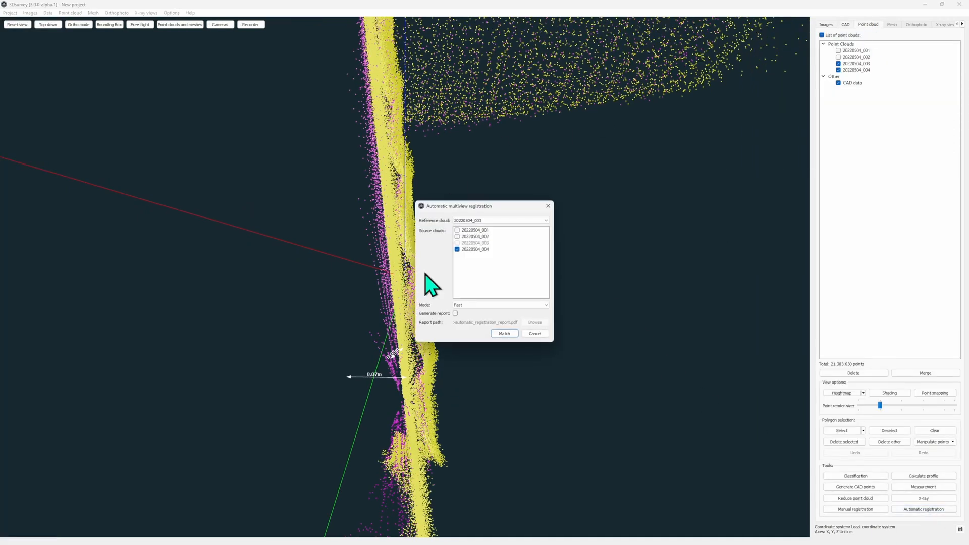
{"action": "left_click", "coordinate": [493, 317]}
{"action": "left_click", "coordinate": [507, 333]}
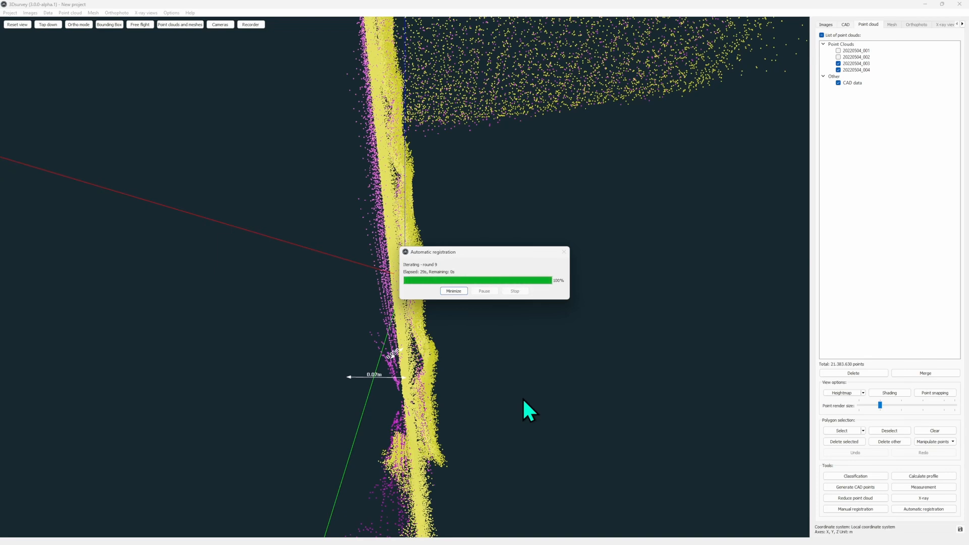
{"action": "left_click_drag", "start_coordinate": [427, 415], "coordinate": [383, 408]}
{"action": "scroll", "coordinate": [396, 340], "scroll_direction": "down", "scroll_amount": 5}
{"action": "left_click_drag", "start_coordinate": [396, 340], "coordinate": [506, 362]}
- Remove the custom point colours from scans 20220504_003 and 20220504_004 to restore their natural scan colours
{"action": "right_click", "coordinate": [884, 63]}
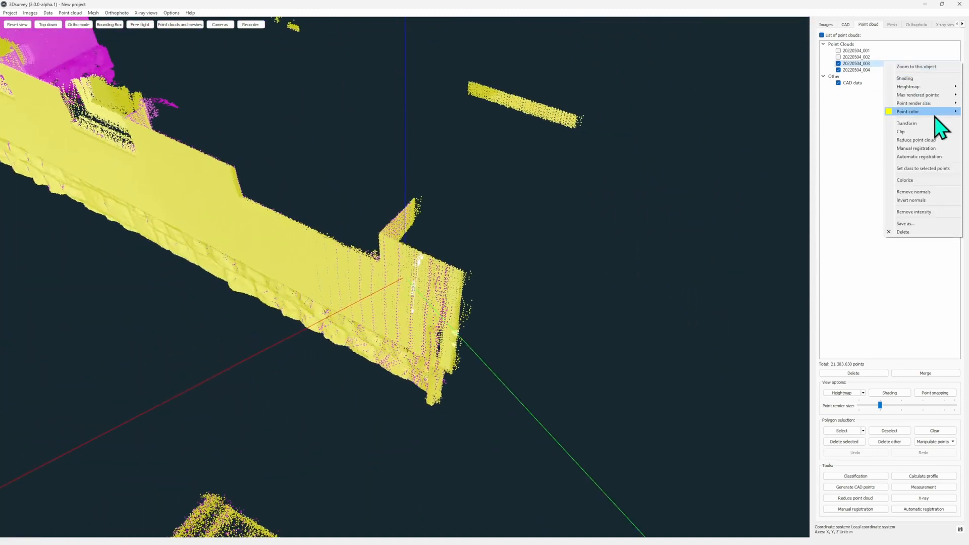
{"action": "left_click", "coordinate": [865, 108]}
{"action": "right_click", "coordinate": [865, 70]}
{"action": "left_click", "coordinate": [846, 119]}
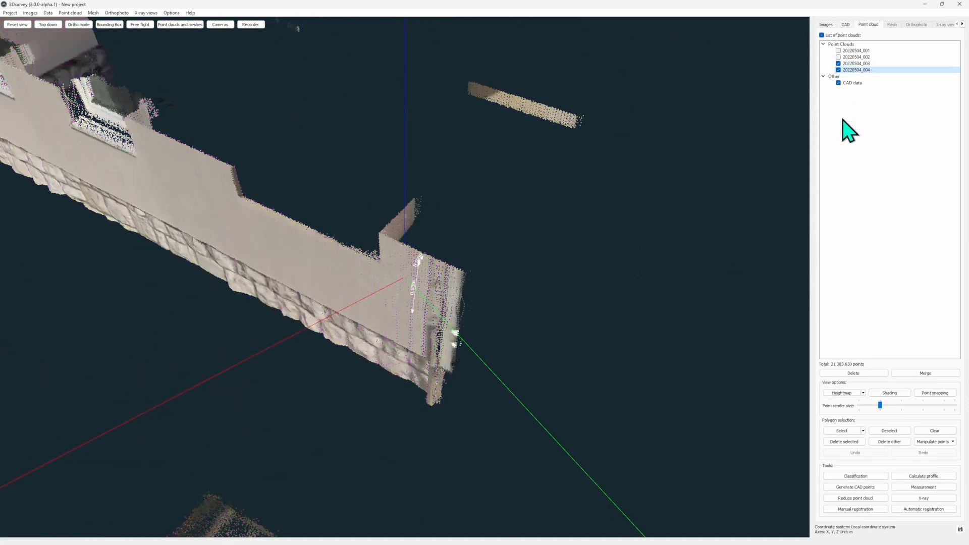
- Show scans 20220504_001 and 20220504_002 together with the other two point clouds
{"action": "scroll", "coordinate": [505, 244], "scroll_direction": "down", "scroll_amount": 3}
{"action": "left_click", "coordinate": [838, 57]}
{"action": "left_click", "coordinate": [838, 51]}
{"action": "left_click_drag", "start_coordinate": [656, 206], "coordinate": [613, 216]}
{"action": "scroll", "coordinate": [626, 371], "scroll_direction": "down", "scroll_amount": 3}
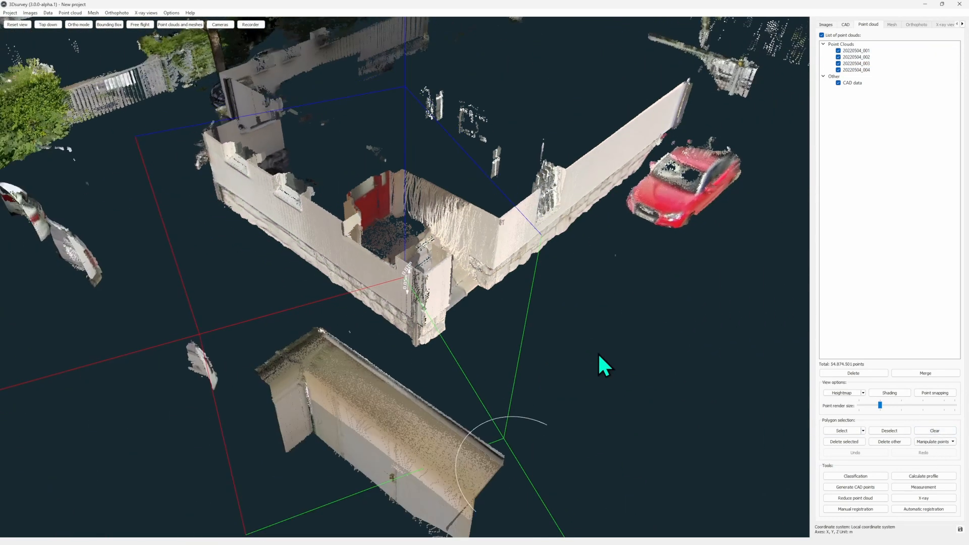
- Reset the view to the whole unclipped scene and reduce the point render size to its minimum
{"action": "left_click", "coordinate": [25, 25]}
{"action": "scroll", "coordinate": [404, 353], "scroll_direction": "up", "scroll_amount": 3}
{"action": "scroll", "coordinate": [406, 355], "scroll_direction": "up", "scroll_amount": 6}
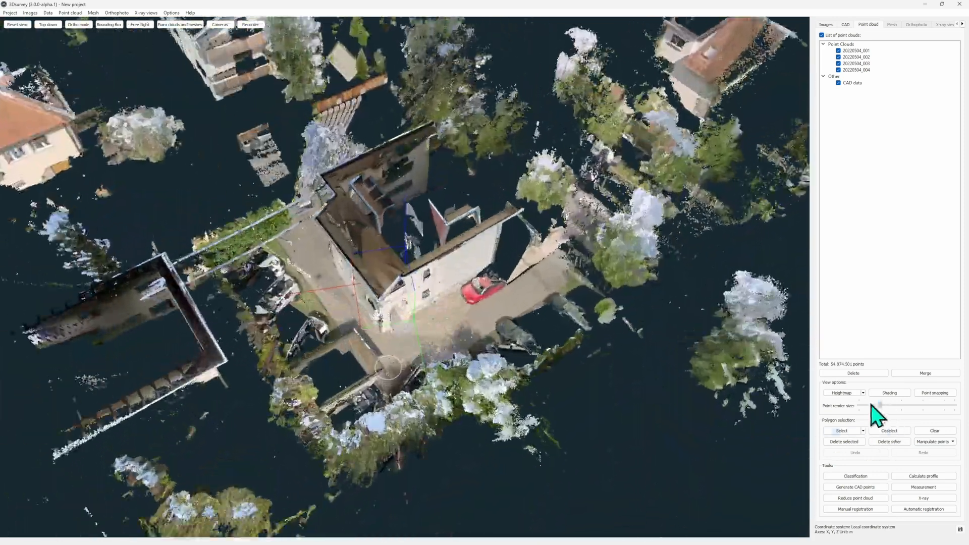
{"action": "left_click_drag", "start_coordinate": [872, 405], "coordinate": [859, 405]}
{"action": "scroll", "coordinate": [382, 326], "scroll_direction": "up", "scroll_amount": 4}
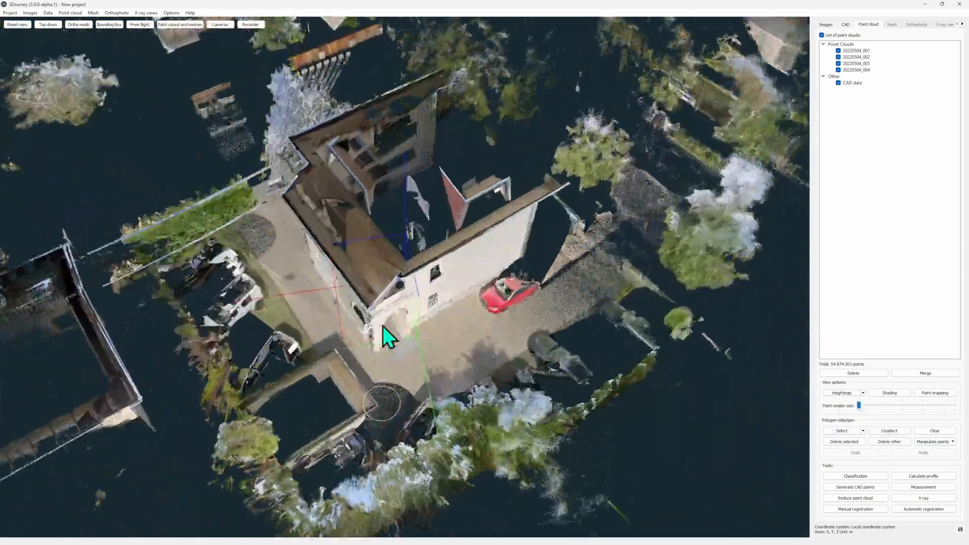
- Inspect the four combined scans around the house from several angles, covering the facades, roof edges and surroundings
{"action": "right_click_drag", "start_coordinate": [382, 325], "coordinate": [479, 282]}
{"action": "scroll", "coordinate": [458, 313], "scroll_direction": "up", "scroll_amount": 5}
{"action": "left_click_drag", "start_coordinate": [458, 313], "coordinate": [580, 222]}
{"action": "right_click_drag", "start_coordinate": [323, 302], "coordinate": [646, 281]}
{"action": "left_click_drag", "start_coordinate": [232, 308], "coordinate": [202, 323]}
{"action": "scroll", "coordinate": [363, 298], "scroll_direction": "down", "scroll_amount": 5}
{"action": "scroll", "coordinate": [596, 312], "scroll_direction": "up", "scroll_amount": 4}
{"action": "left_click_drag", "start_coordinate": [717, 297], "coordinate": [620, 360]}
{"action": "scroll", "coordinate": [525, 258], "scroll_direction": "down", "scroll_amount": 4}
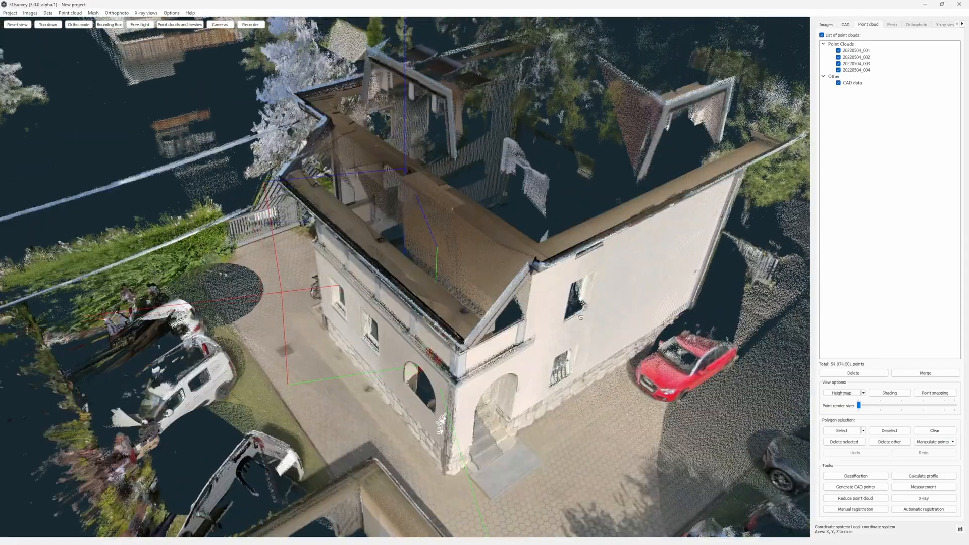
{"action": "scroll", "coordinate": [578, 319], "scroll_direction": "down", "scroll_amount": 4}
{"action": "scroll", "coordinate": [781, 349], "scroll_direction": "down", "scroll_amount": 2}
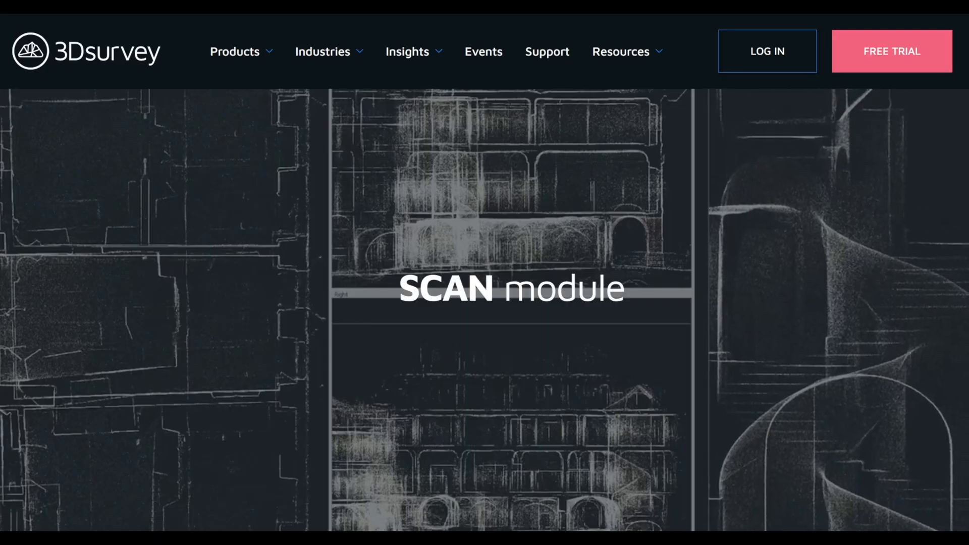
- Review the SCAN module page on the 3Dsurvey website, from data quality and registration to X-ray views, scan attributes and orthophotos
{"action": "scroll", "coordinate": [484, 273], "scroll_direction": "down", "scroll_amount": 4}
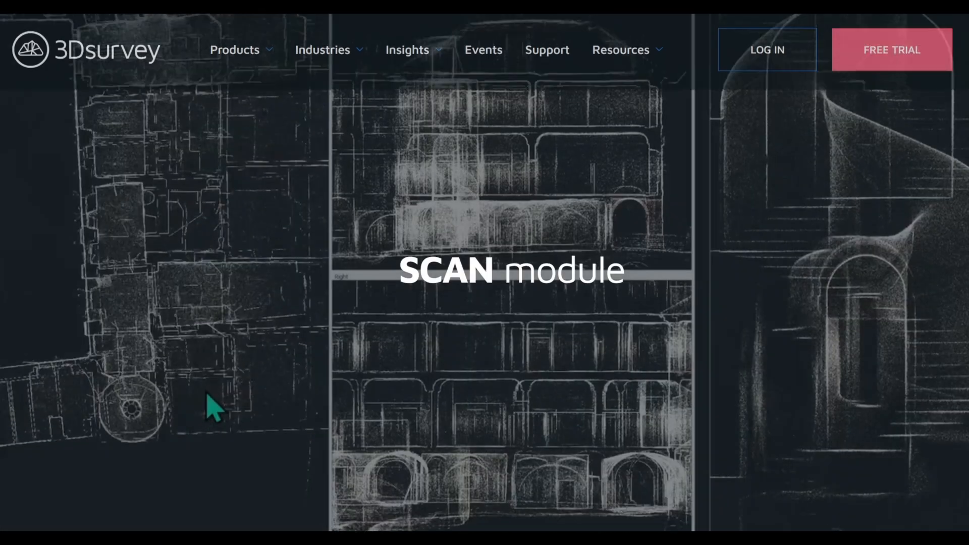
{"action": "scroll", "coordinate": [485, 273], "scroll_direction": "down", "scroll_amount": 8}
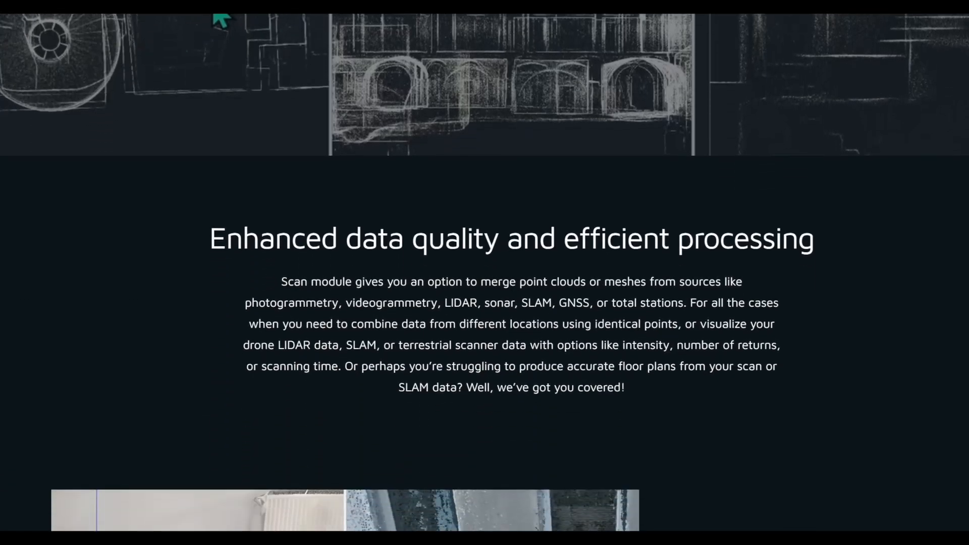
{"action": "scroll", "coordinate": [484, 273], "scroll_direction": "down", "scroll_amount": 8}
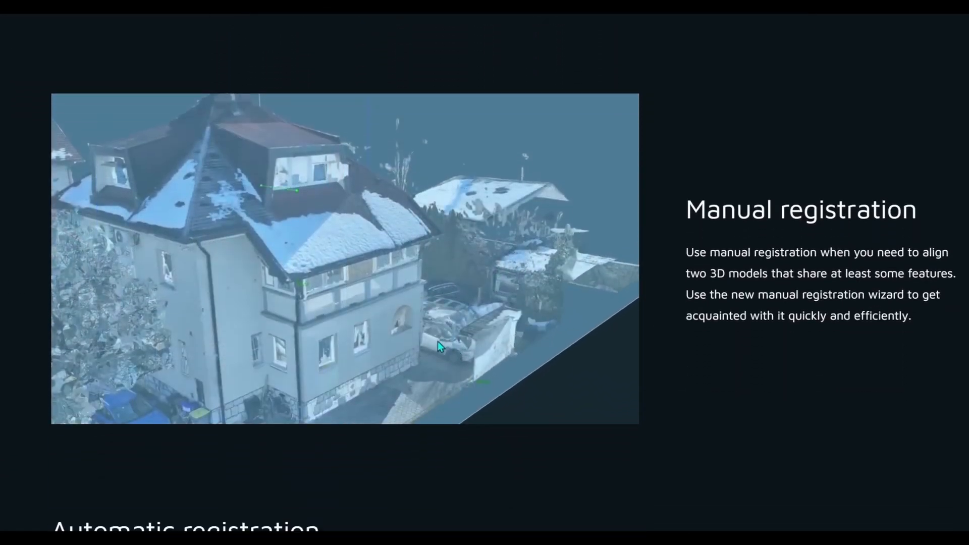
{"action": "scroll", "coordinate": [485, 273], "scroll_direction": "down", "scroll_amount": 8}
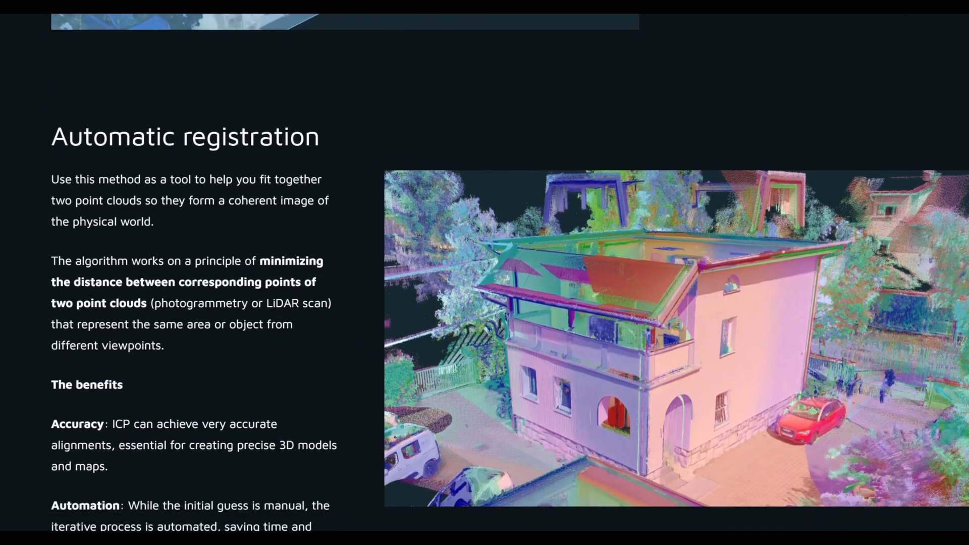
{"action": "scroll", "coordinate": [484, 272], "scroll_direction": "down", "scroll_amount": 8}
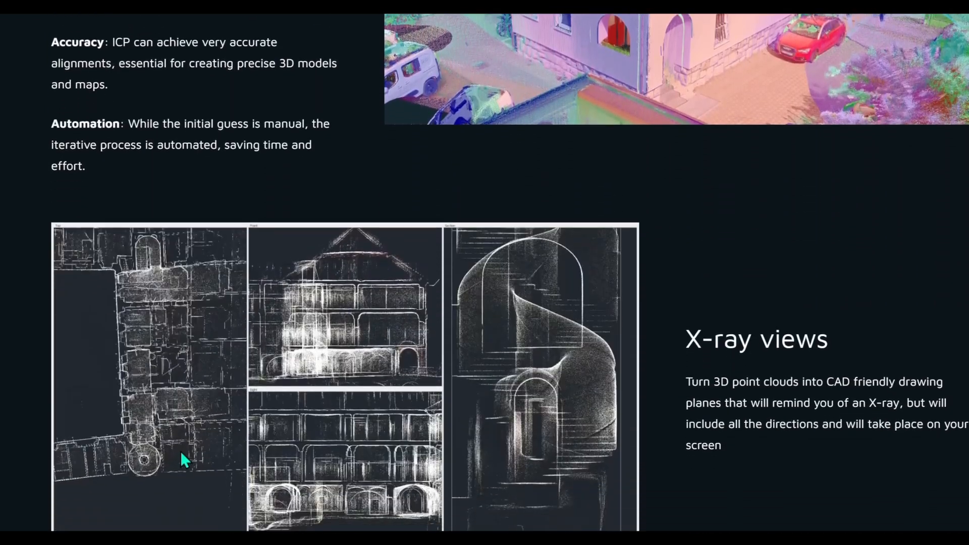
{"action": "scroll", "coordinate": [484, 273], "scroll_direction": "down", "scroll_amount": 8}
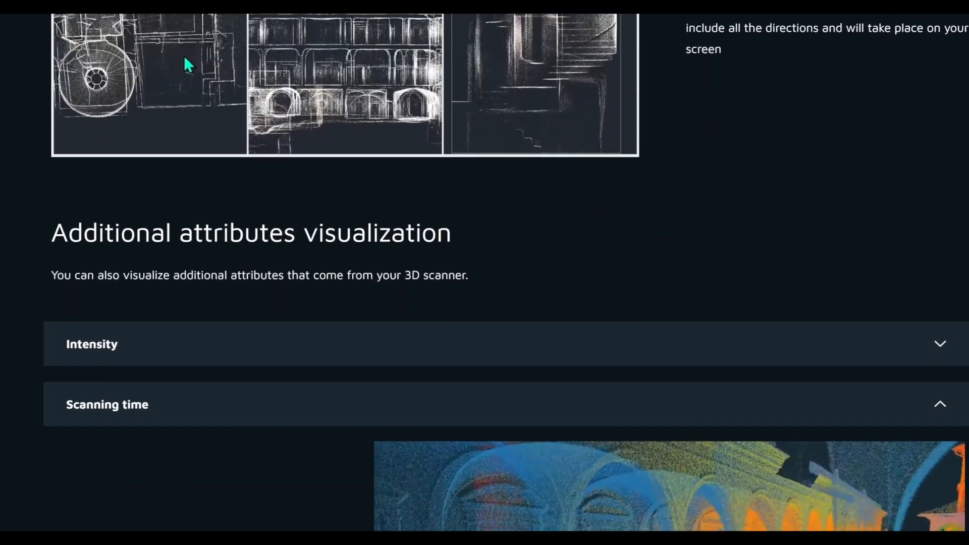
{"action": "scroll", "coordinate": [485, 272], "scroll_direction": "down", "scroll_amount": 8}
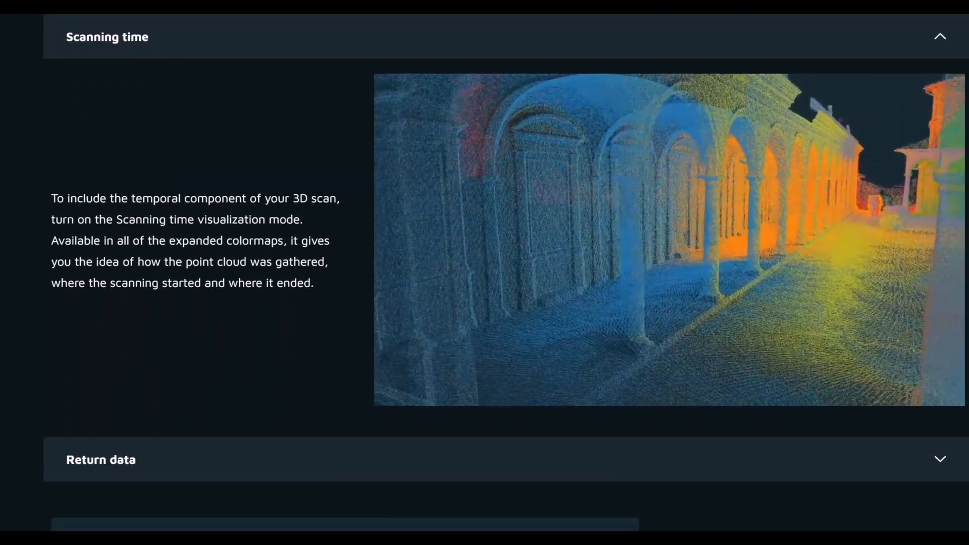
{"action": "scroll", "coordinate": [485, 272], "scroll_direction": "down", "scroll_amount": 4}
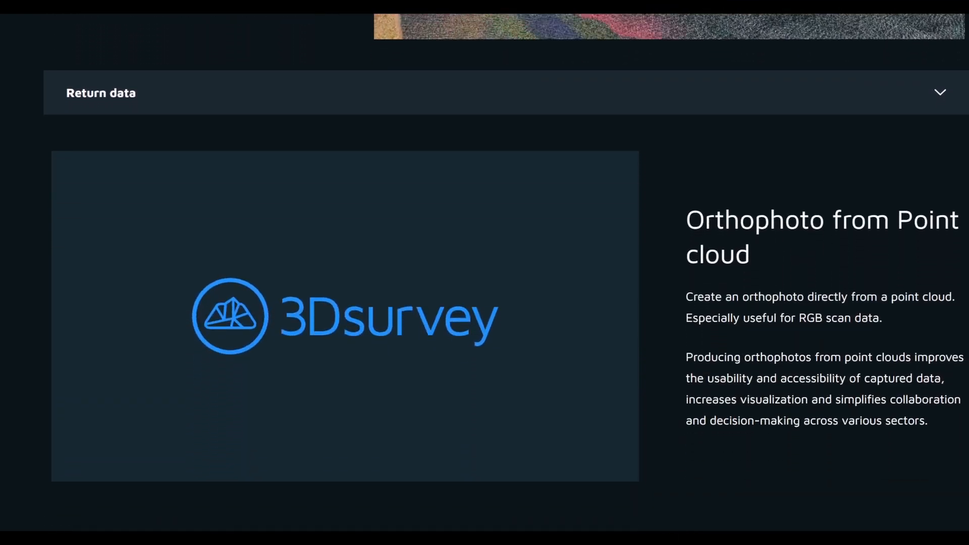